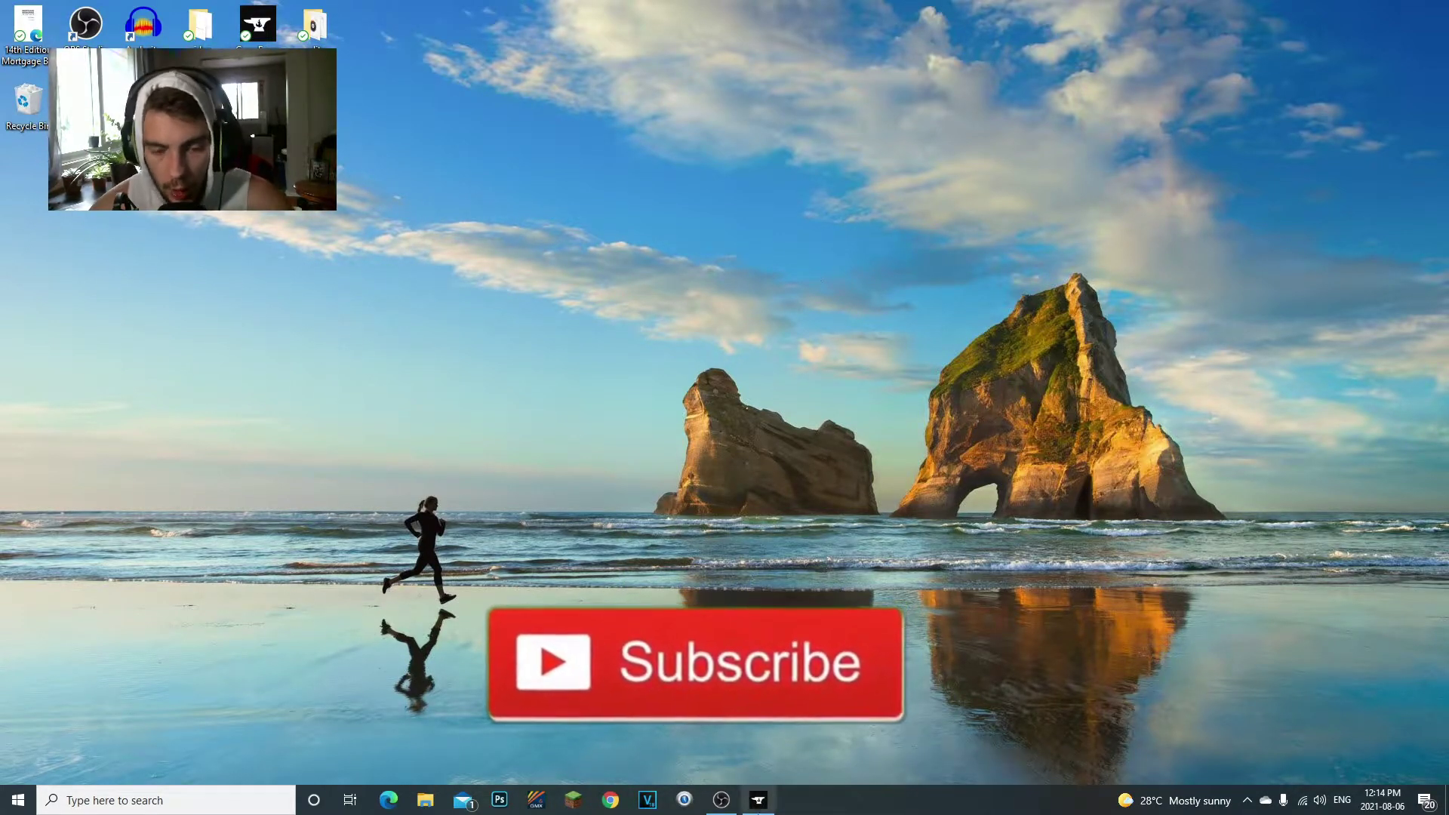
# Step: Bring up the CurseForge launcher and return to the installed modpacks list
pyautogui.click(758, 799)
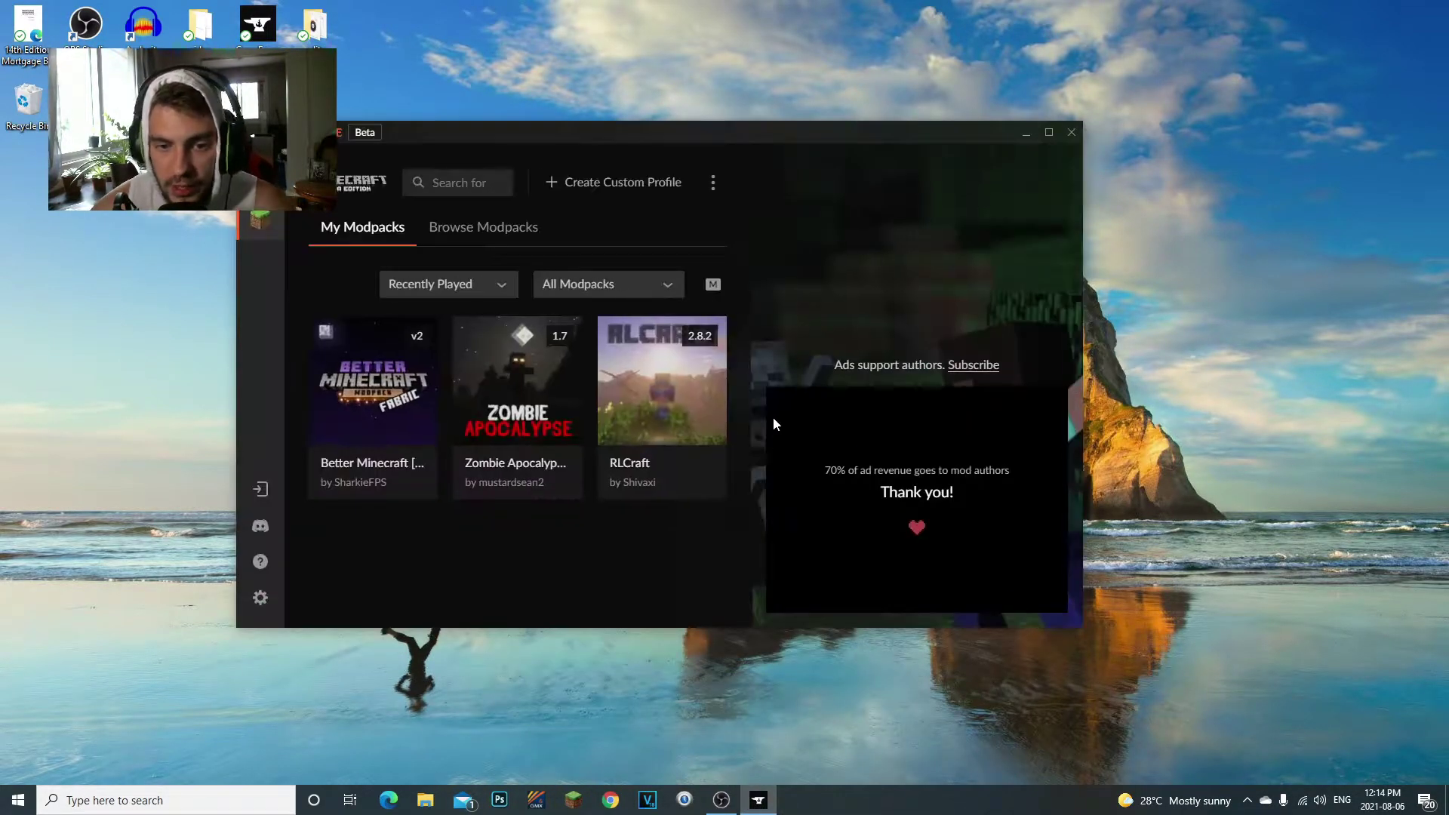
pyautogui.click(462, 227)
pyautogui.click(370, 227)
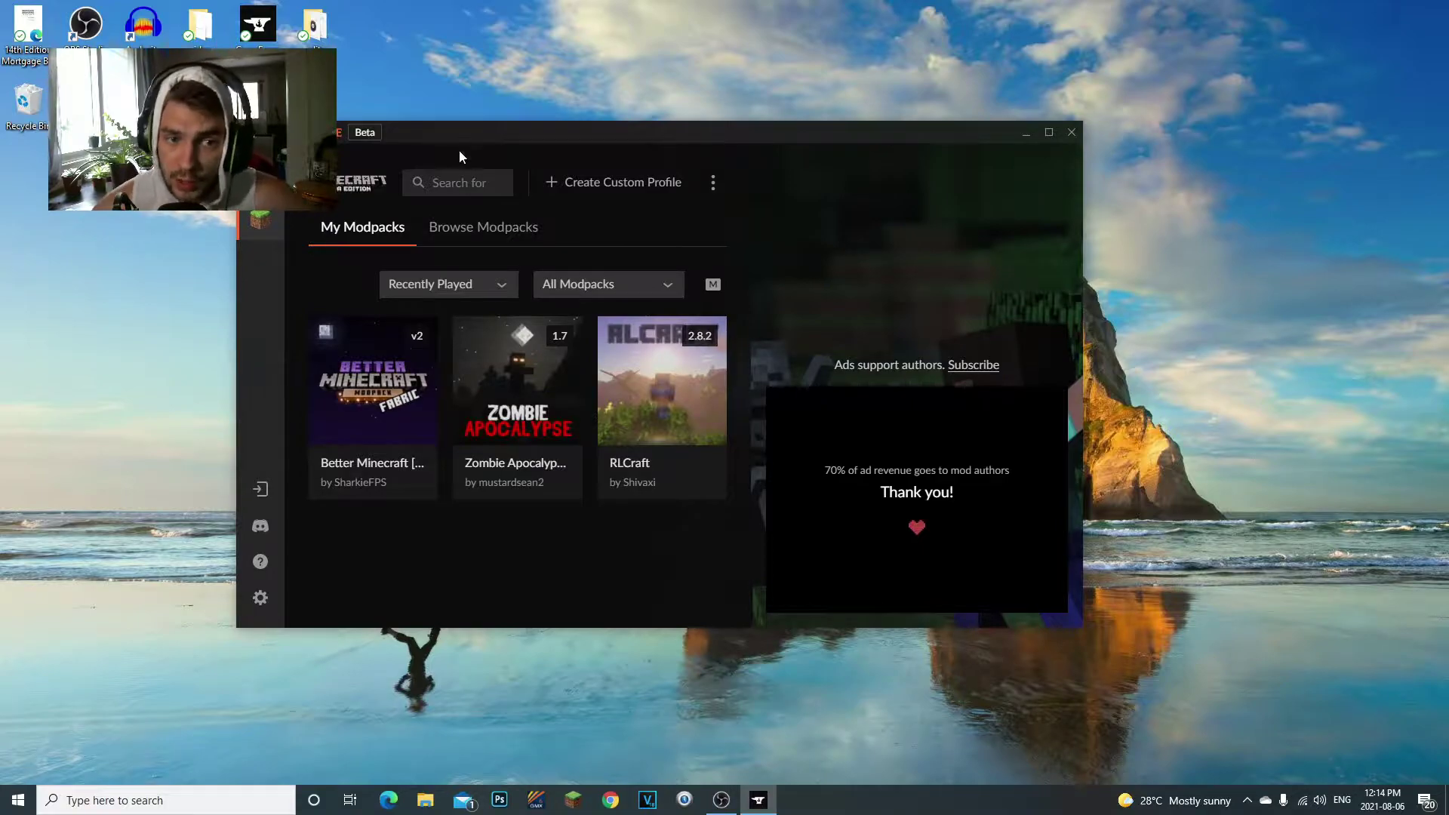
pyautogui.click(445, 233)
pyautogui.click(383, 238)
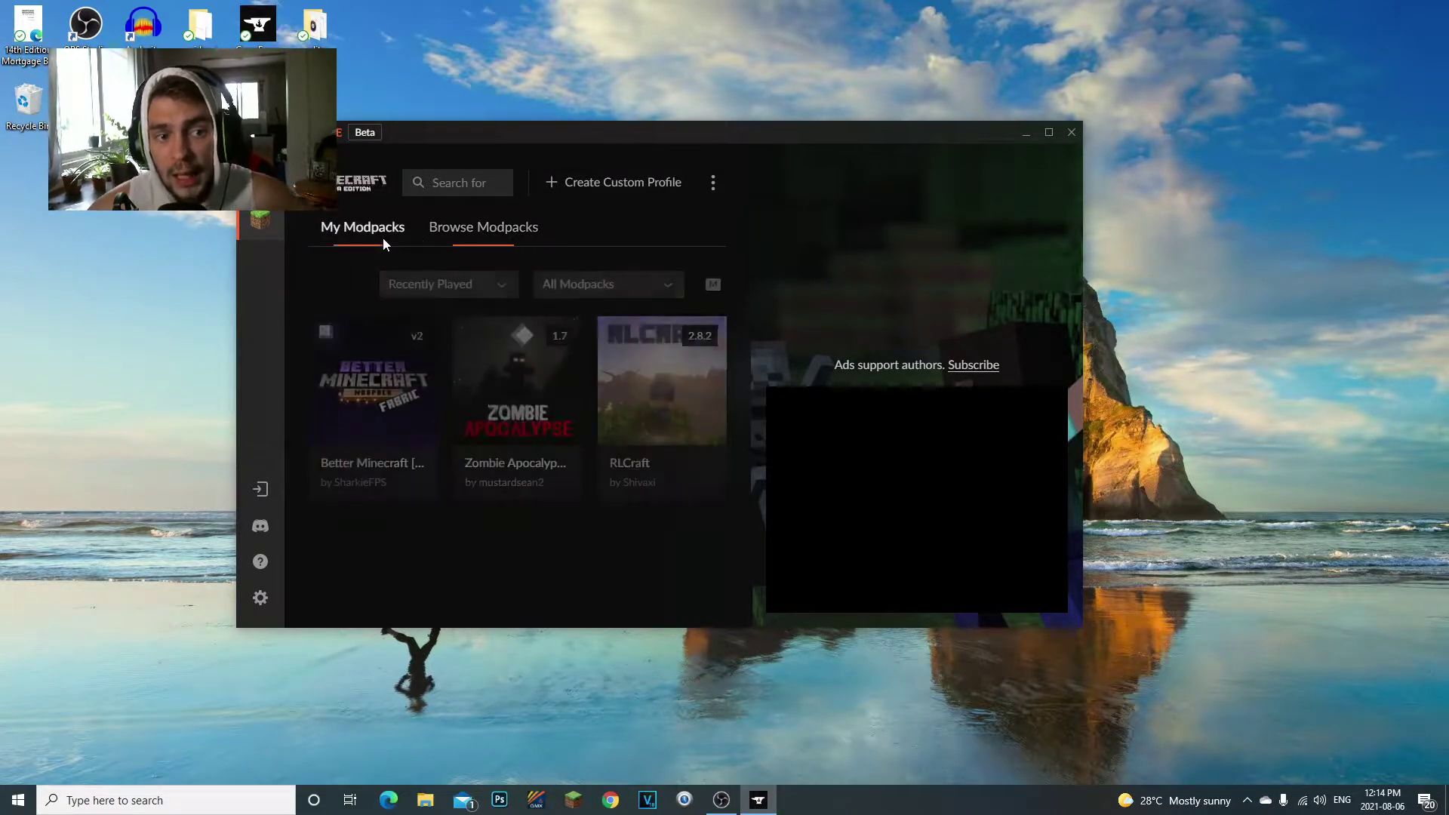
# Step: Open the Better Minecraft modpack's details and view its list of 106 mods
pyautogui.moveTo(518, 494)
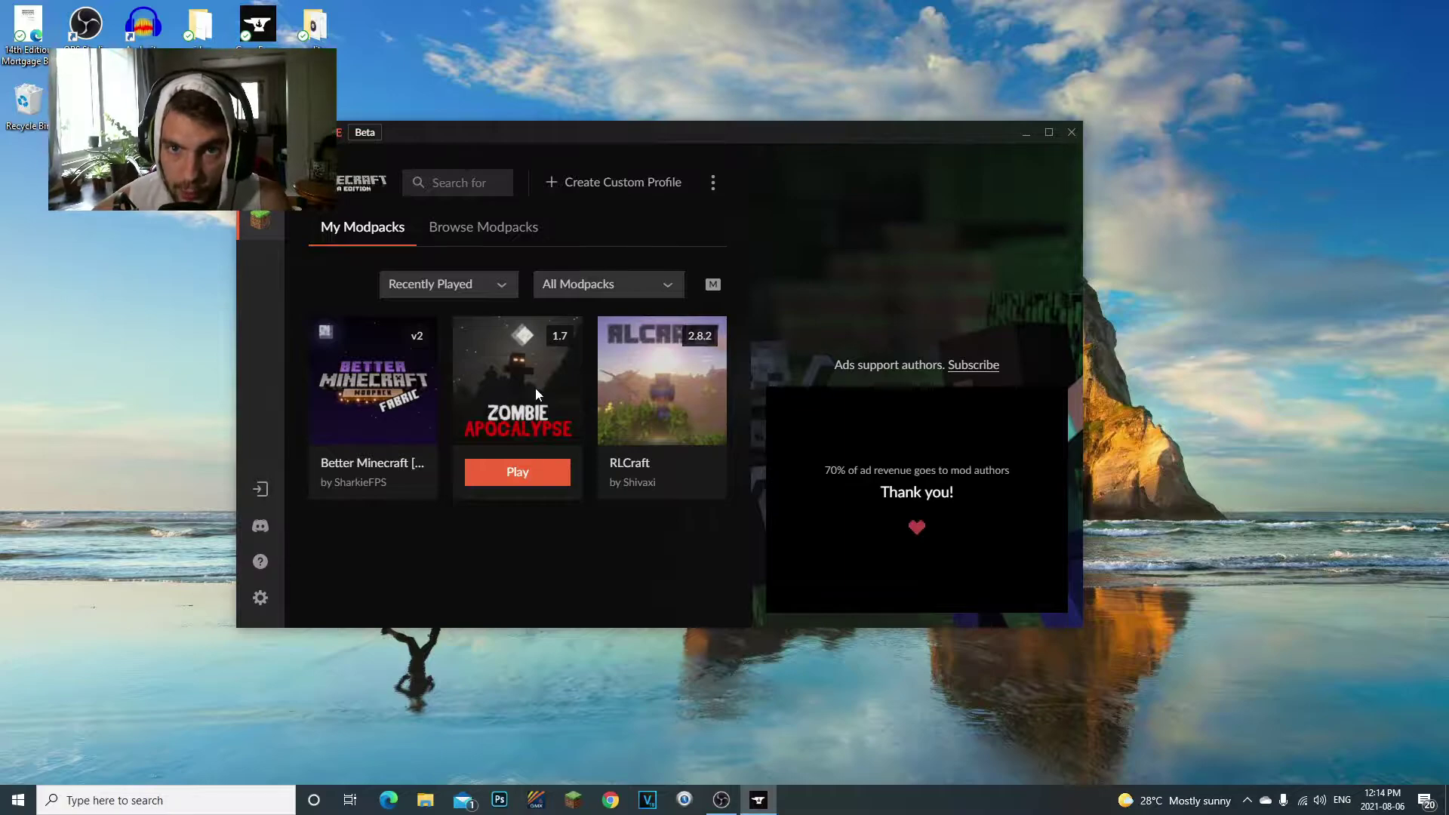
pyautogui.moveTo(383, 419)
pyautogui.click(385, 415)
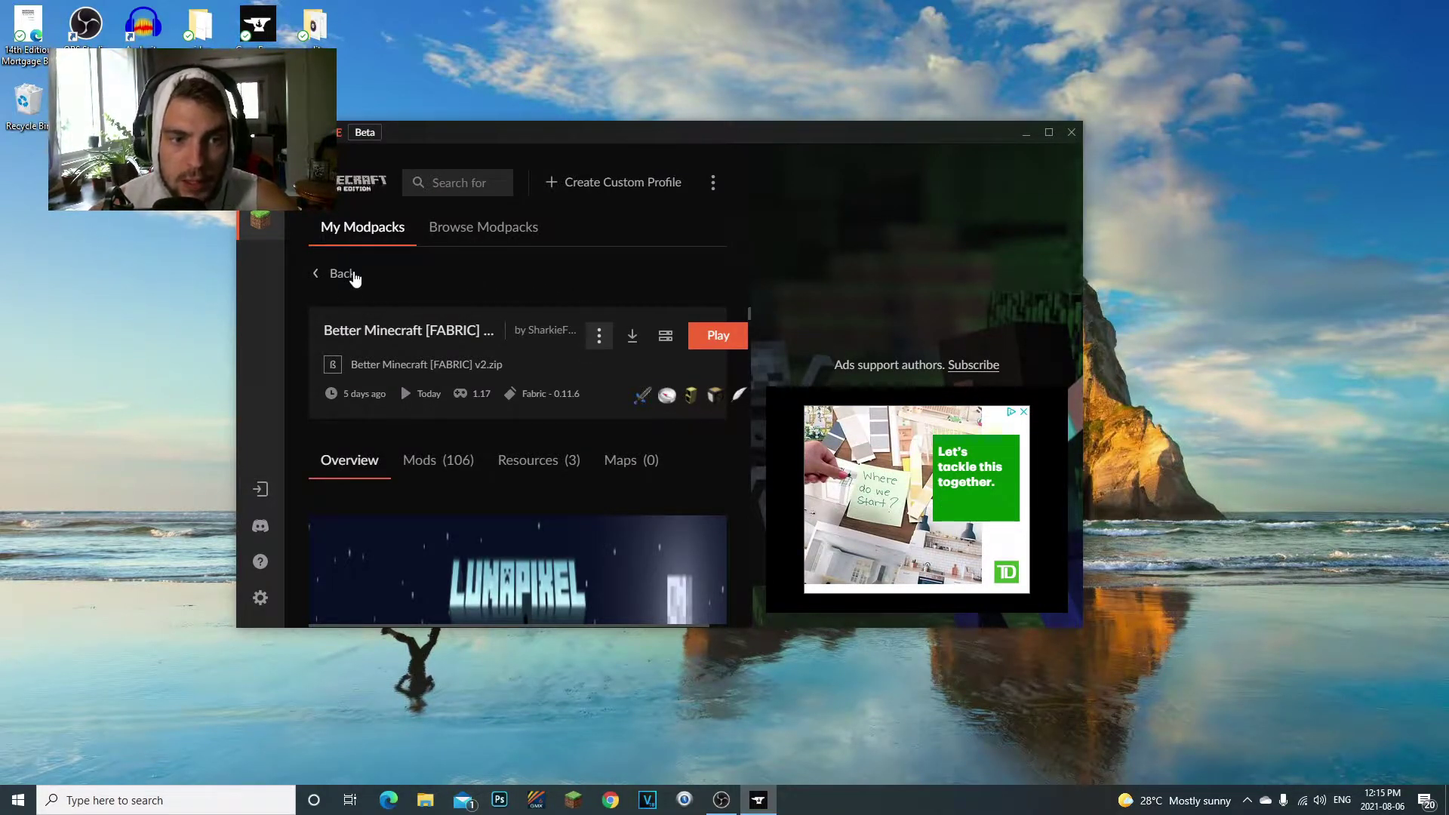
pyautogui.click(321, 284)
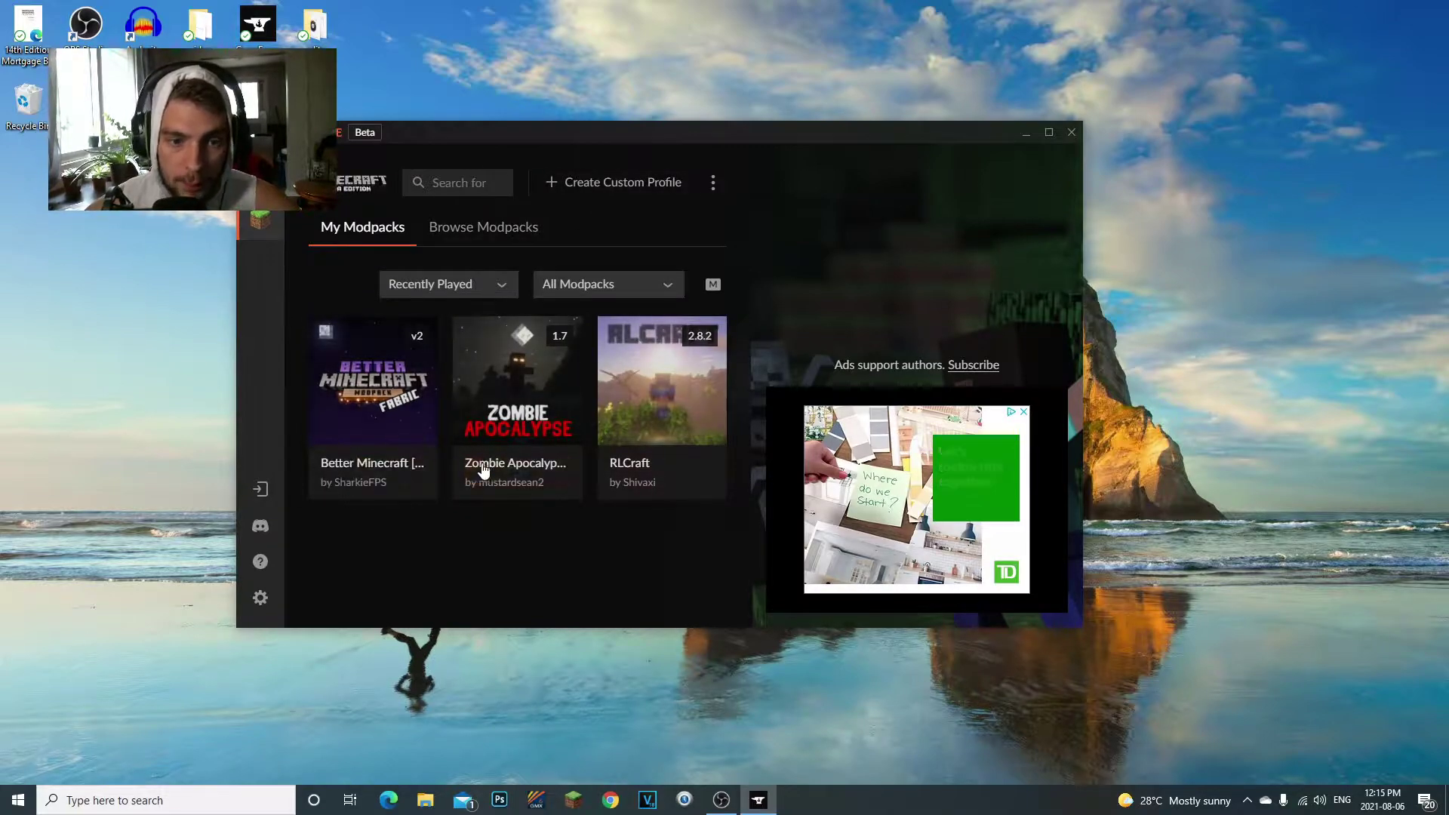
pyautogui.click(528, 414)
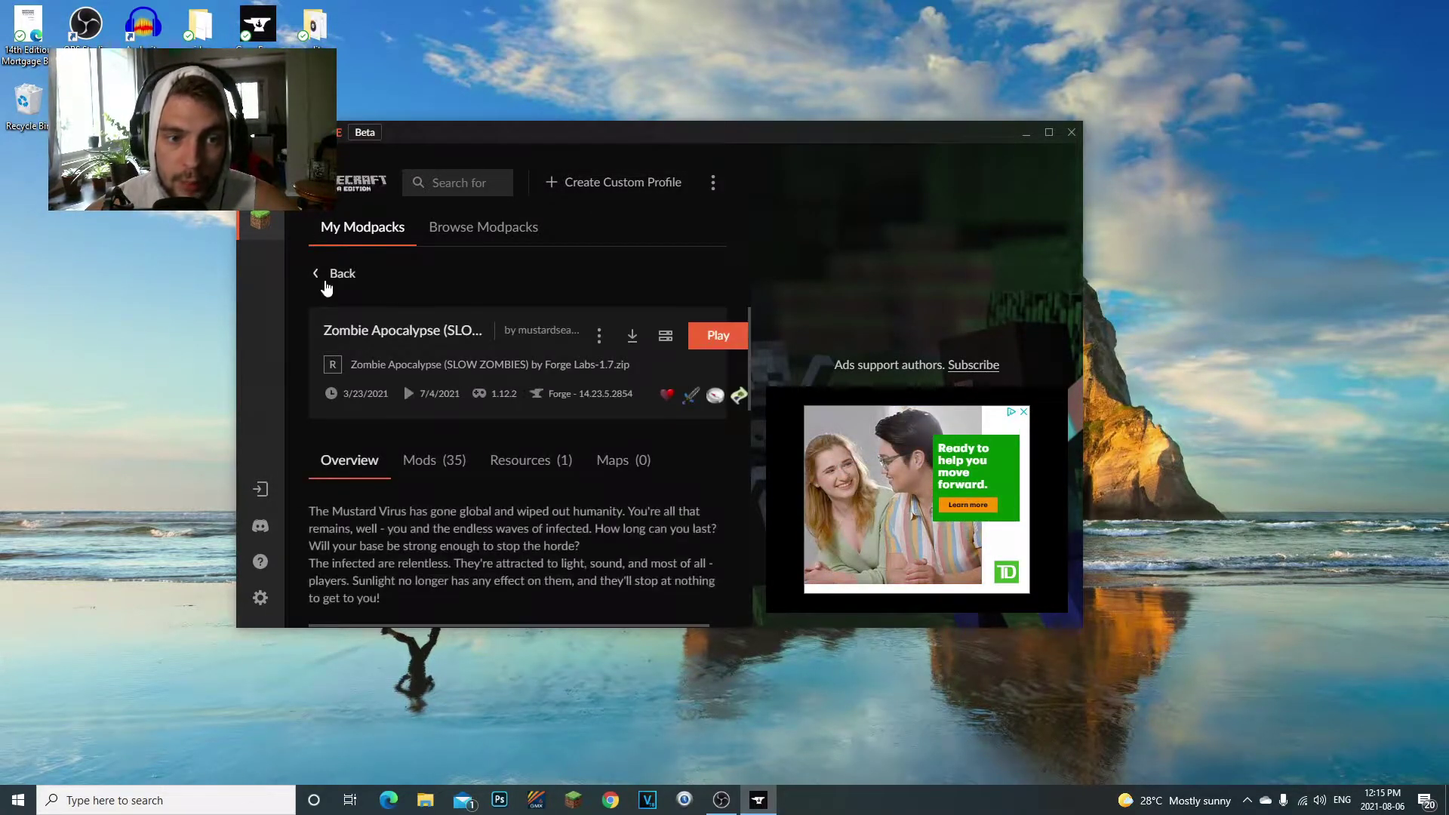
pyautogui.click(314, 274)
pyautogui.click(358, 415)
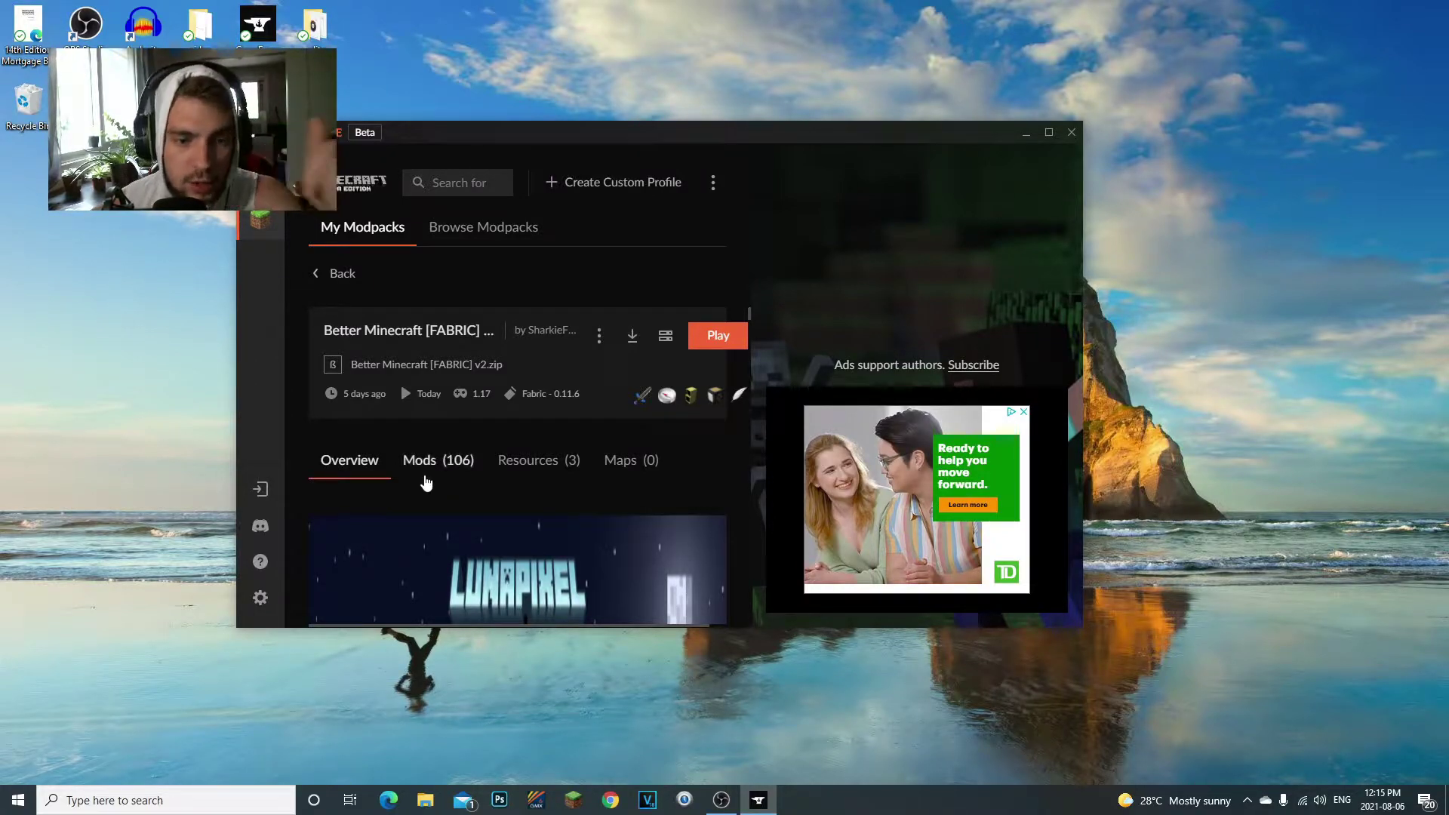
pyautogui.click(424, 476)
# Step: Maximize the launcher and open the Better Minecraft profile page
pyautogui.click(349, 460)
pyautogui.scroll(-2, 521, 452)
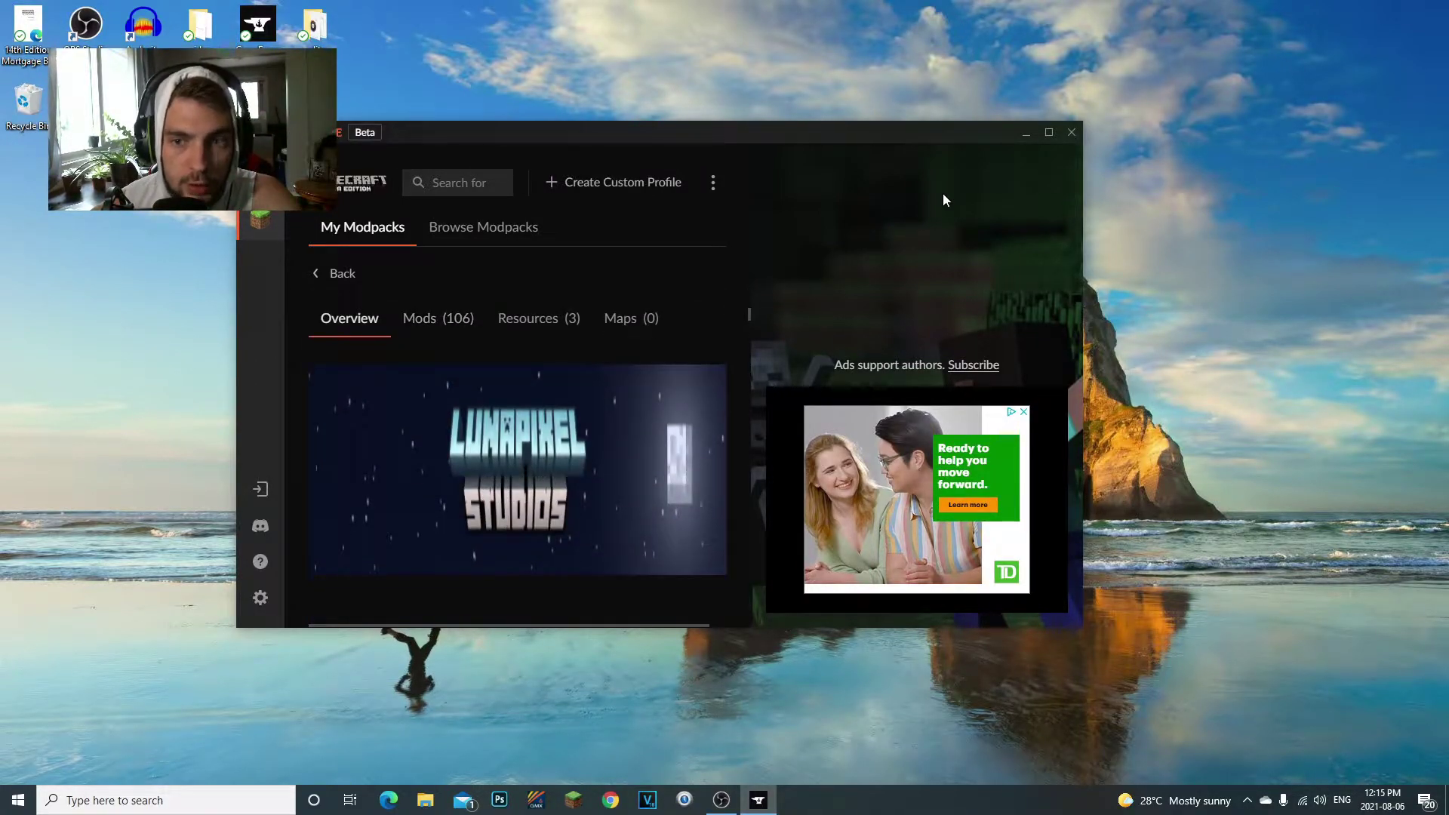
pyautogui.click(1049, 132)
pyautogui.click(252, 214)
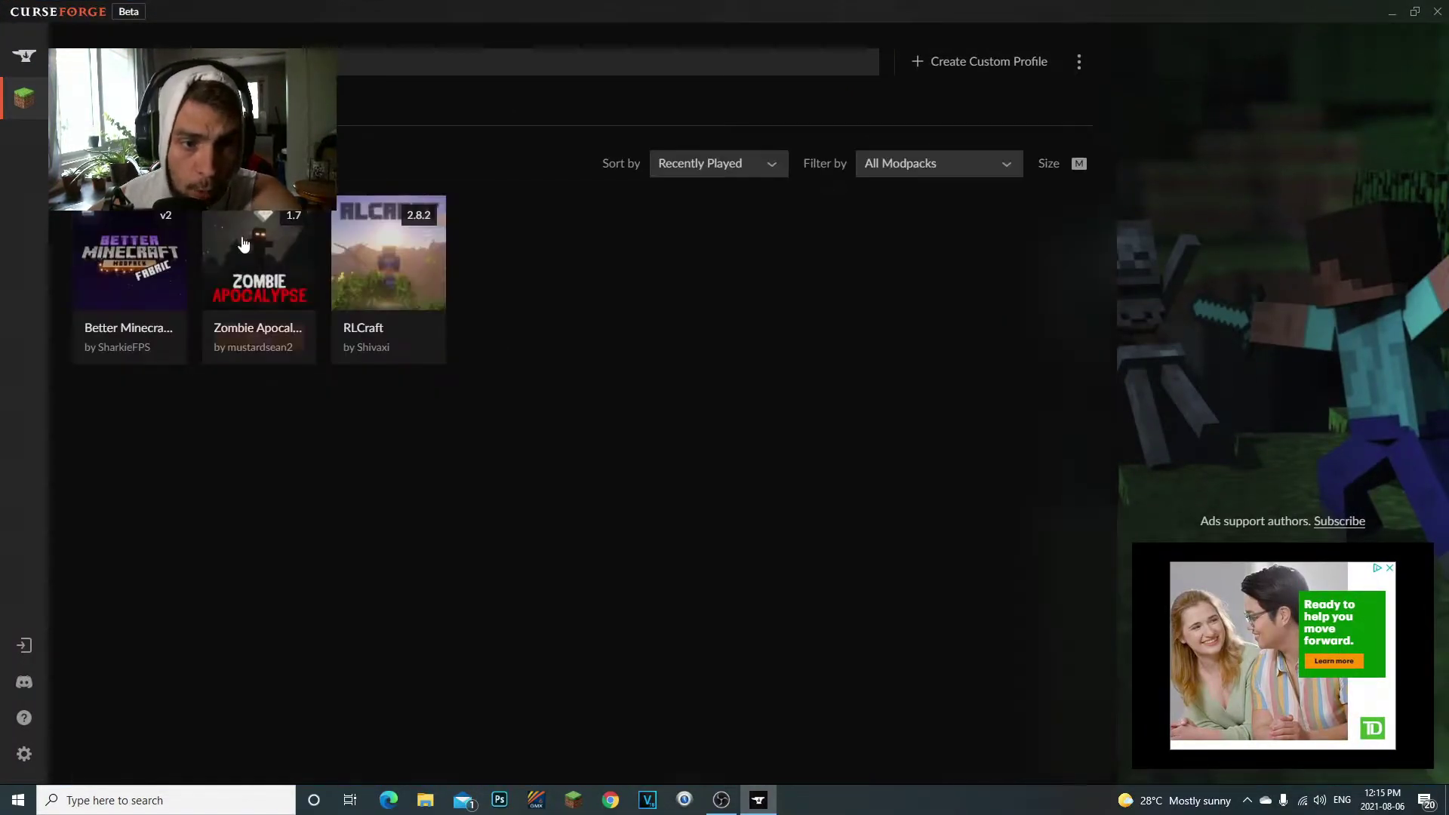
pyautogui.moveTo(375, 288)
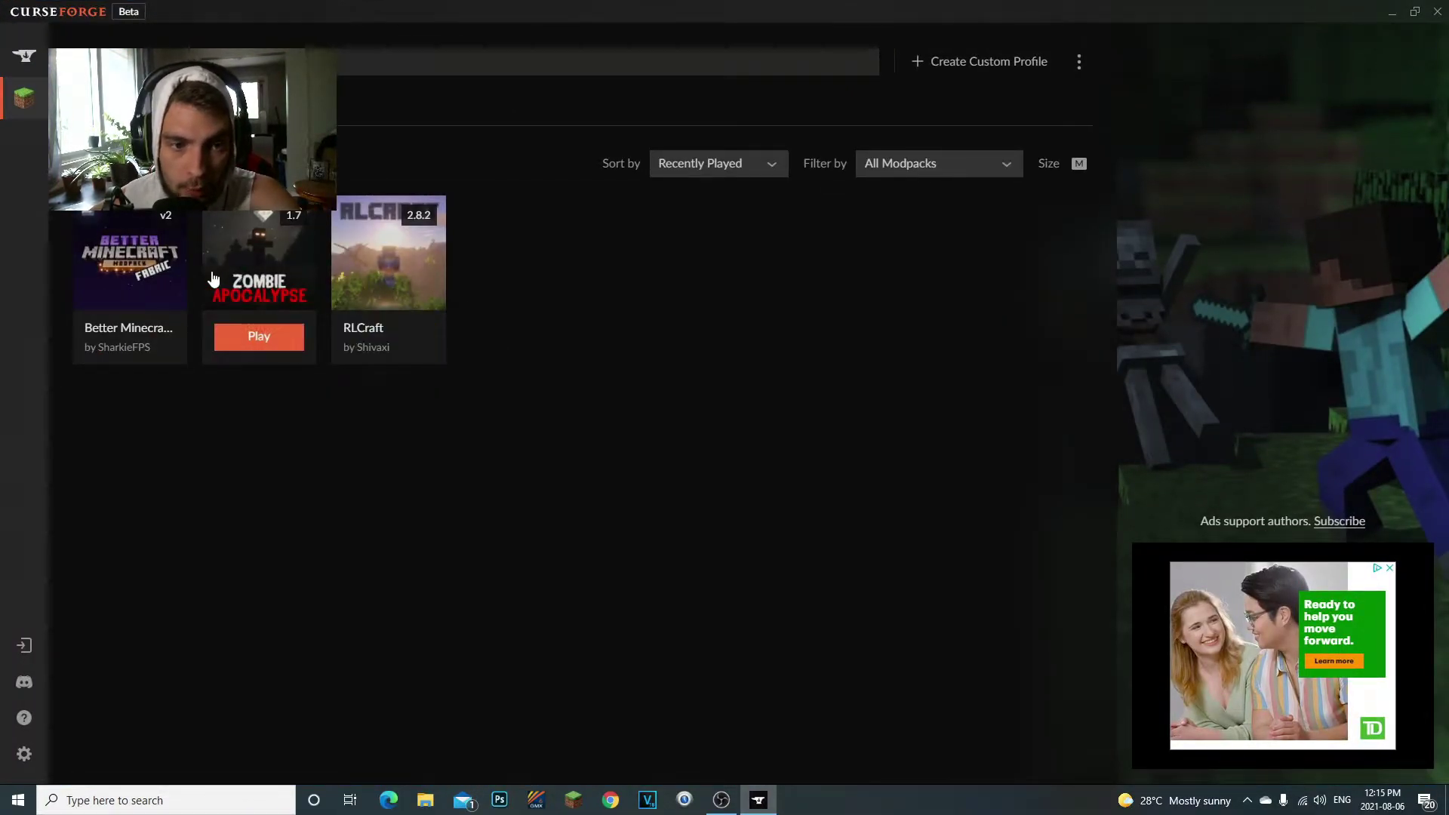
pyautogui.click(147, 276)
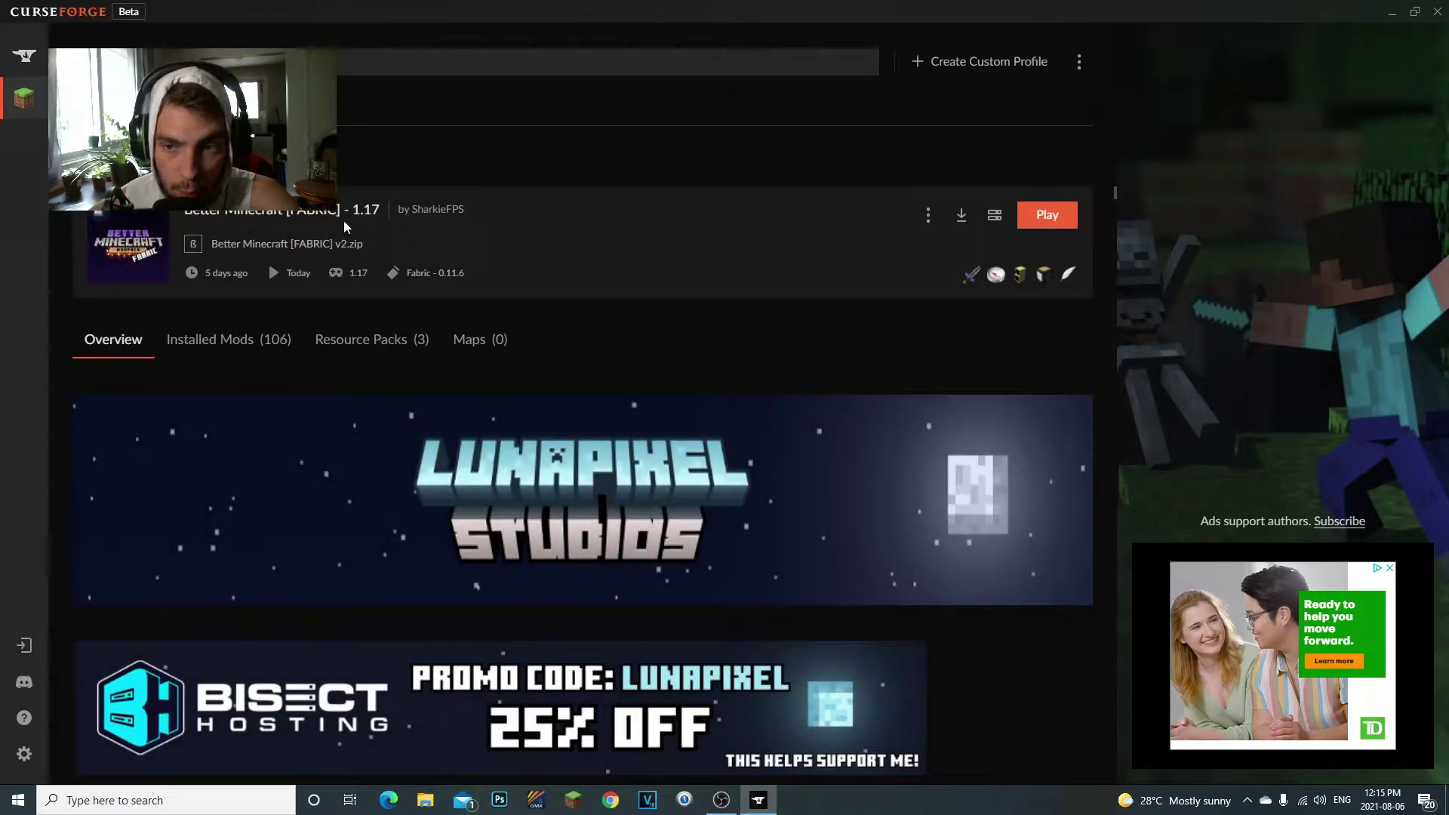
pyautogui.click(80, 98)
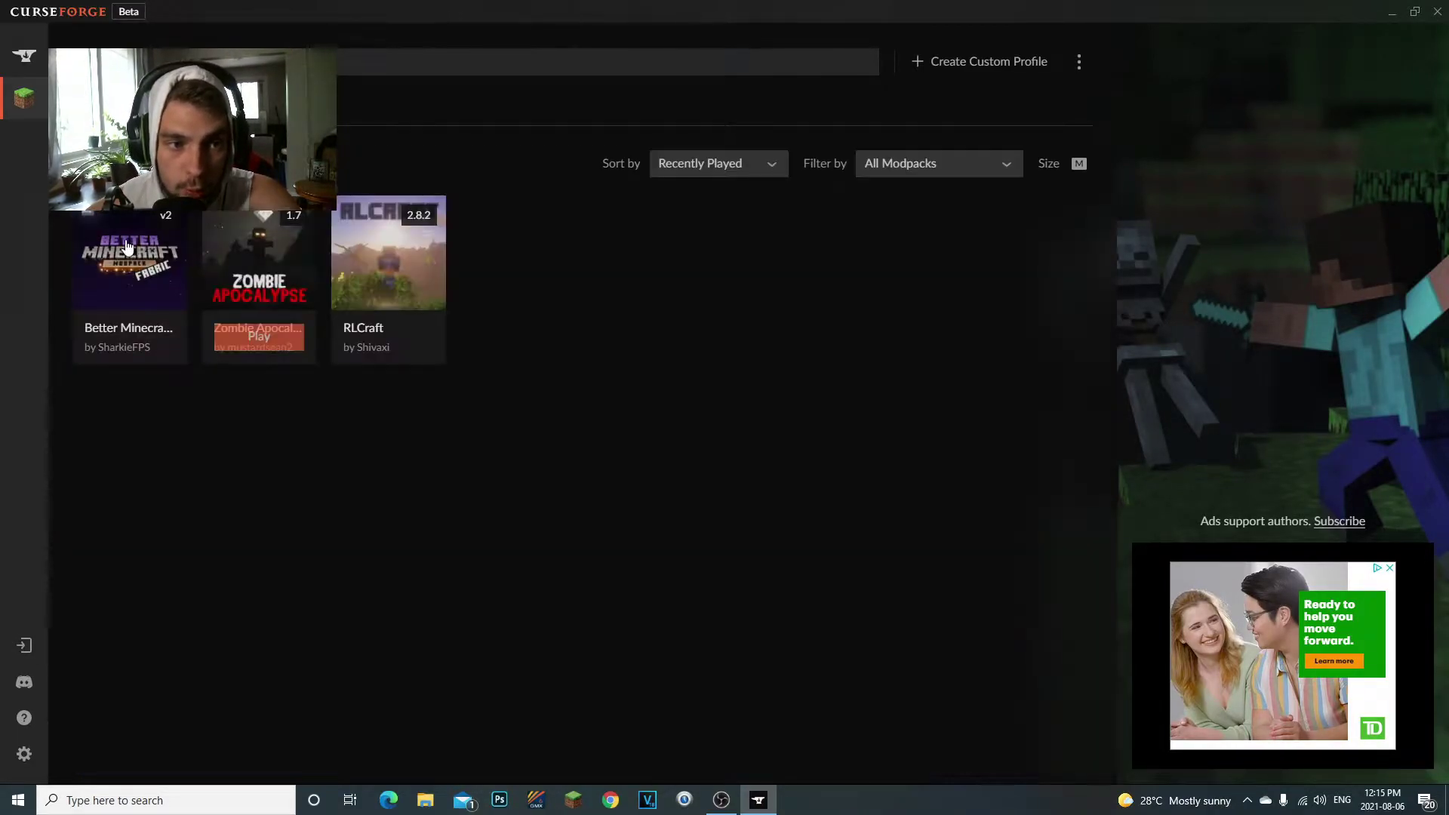
pyautogui.click(147, 275)
# Step: Open the Better Minecraft instance folder from the profile's actions menu
pyautogui.scroll(-15, 673, 467)
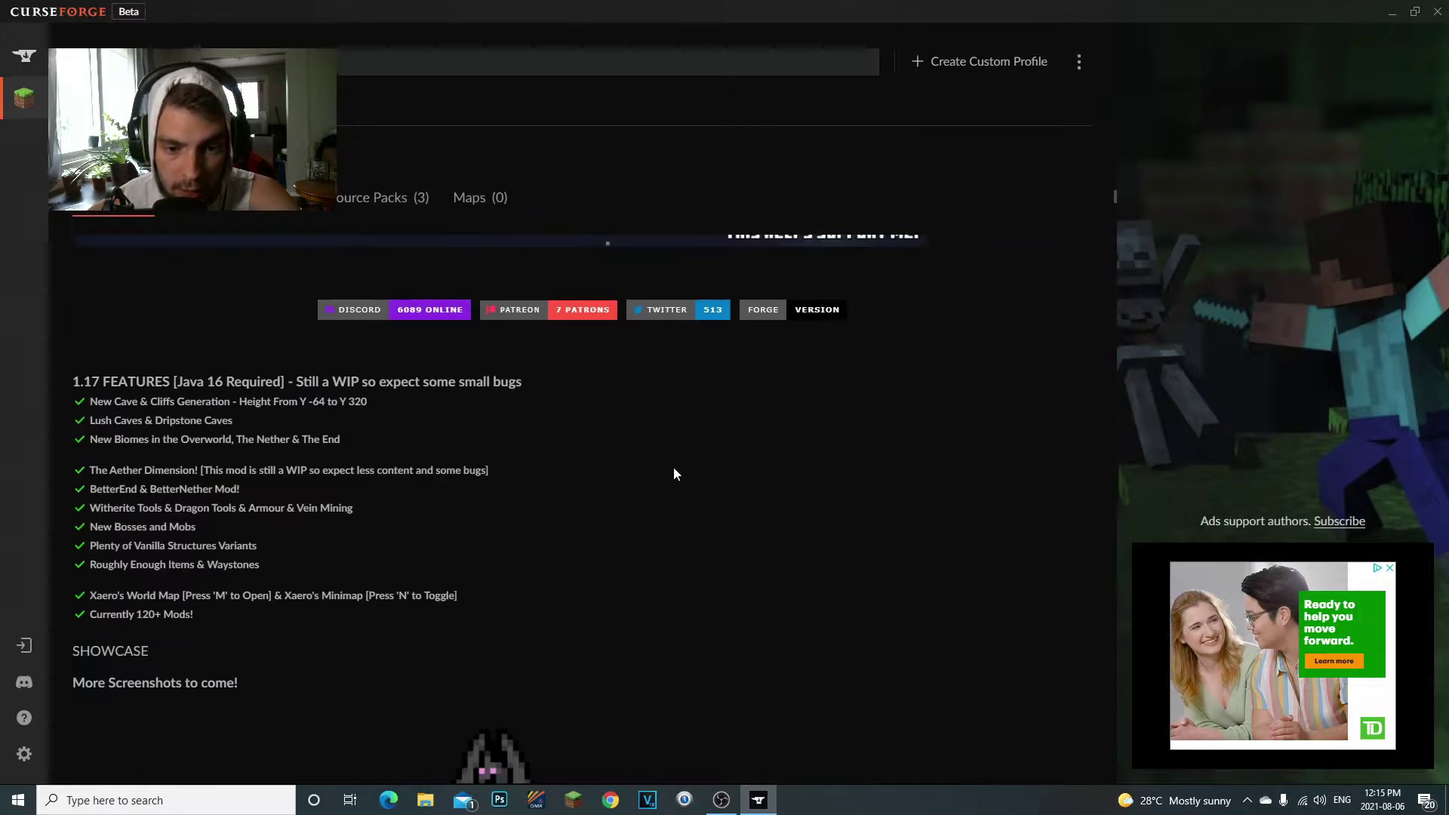
pyautogui.scroll(6, 650, 505)
pyautogui.scroll(8, 651, 505)
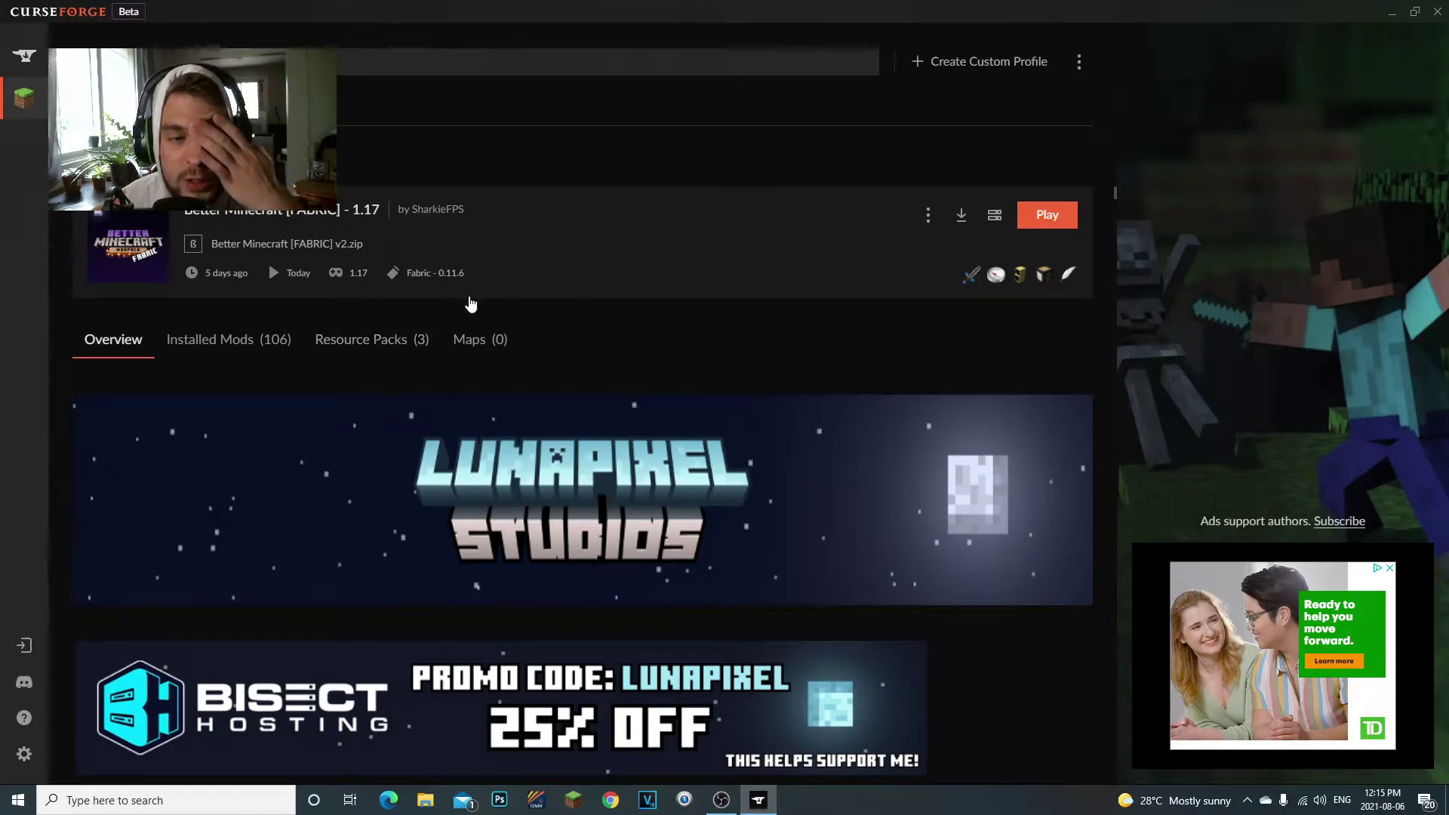
pyautogui.click(932, 223)
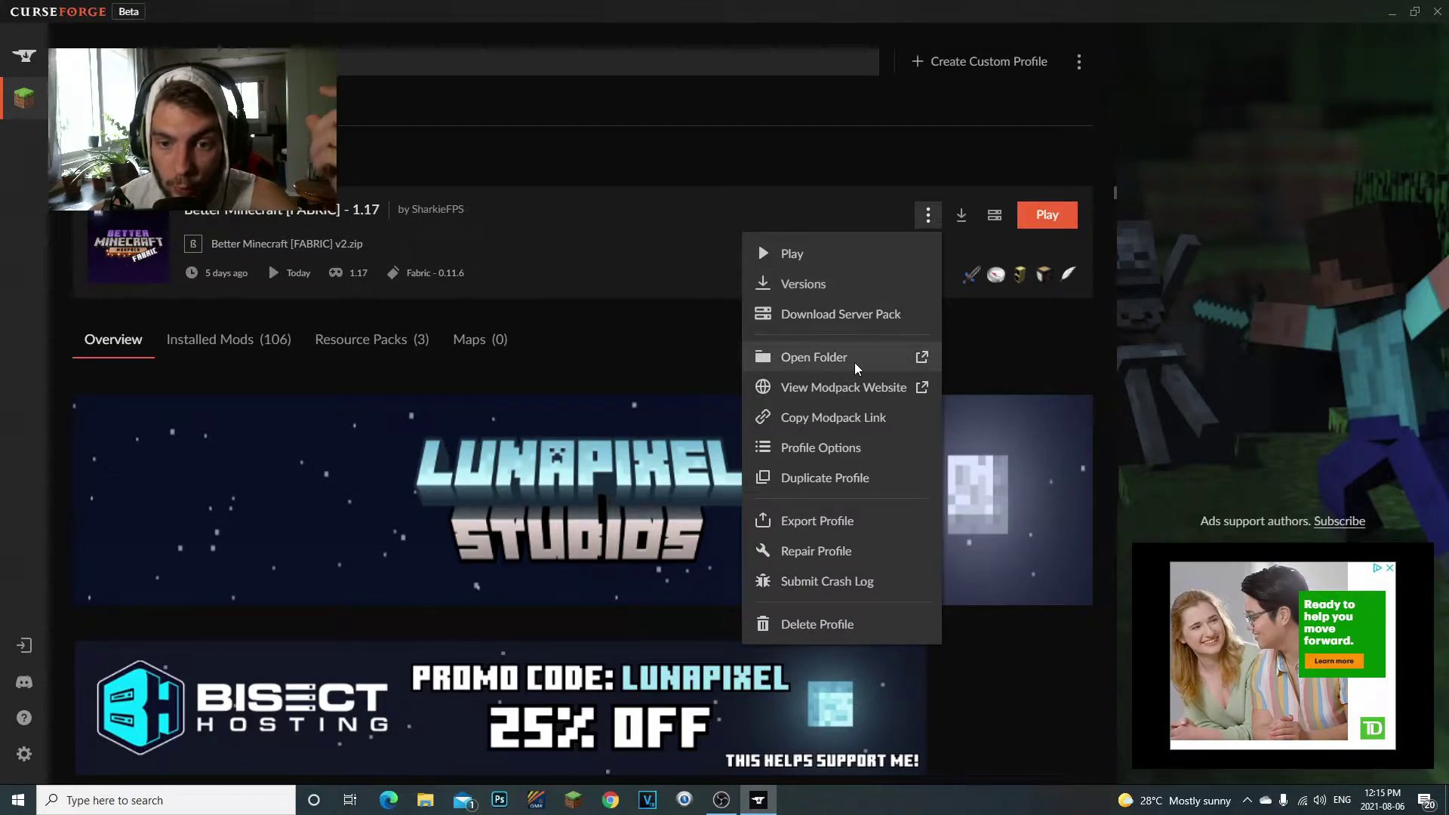
pyautogui.click(800, 369)
pyautogui.moveTo(953, 203); pyautogui.dragTo(596, 185)
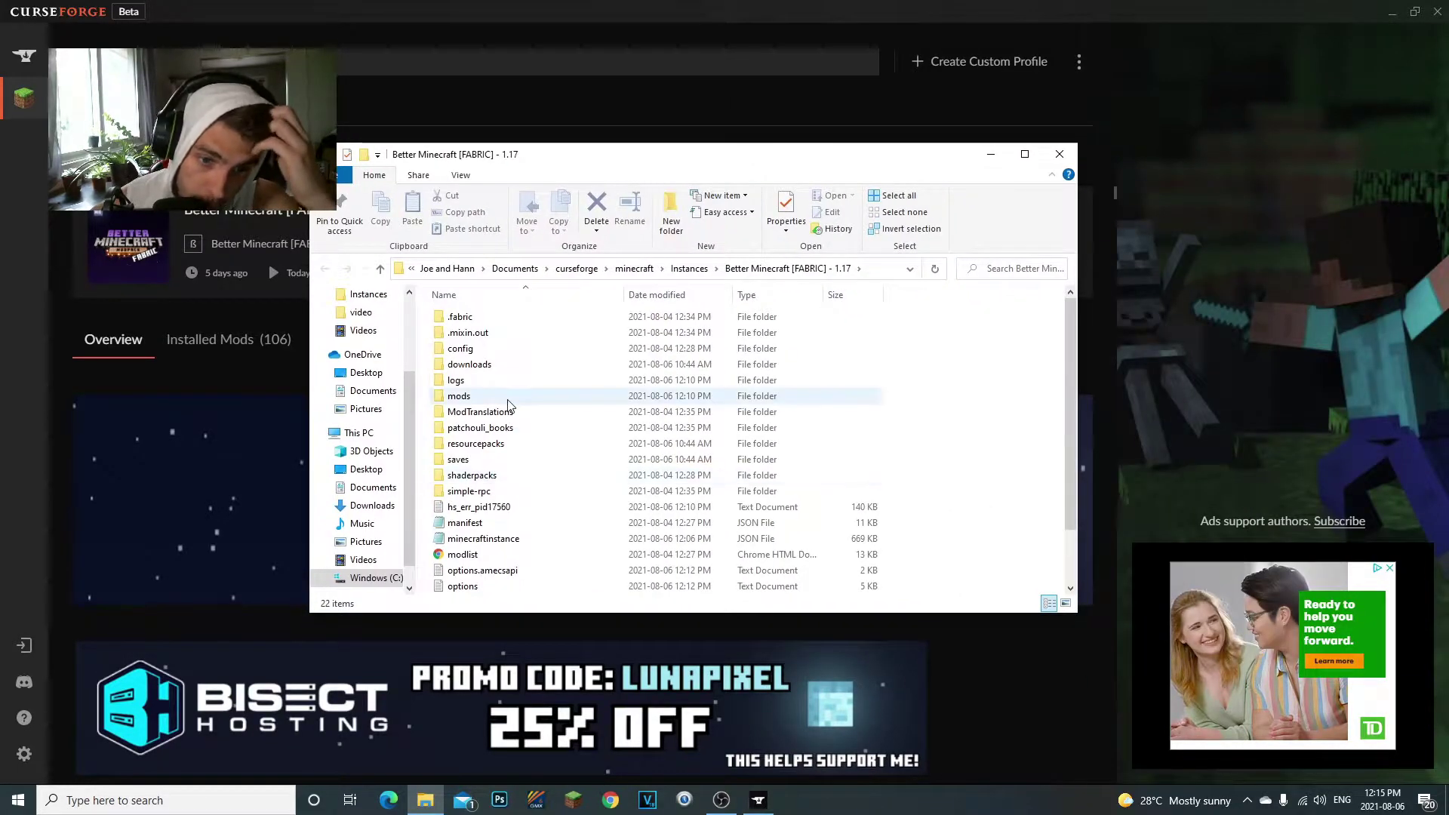
pyautogui.scroll(-2, 528, 498)
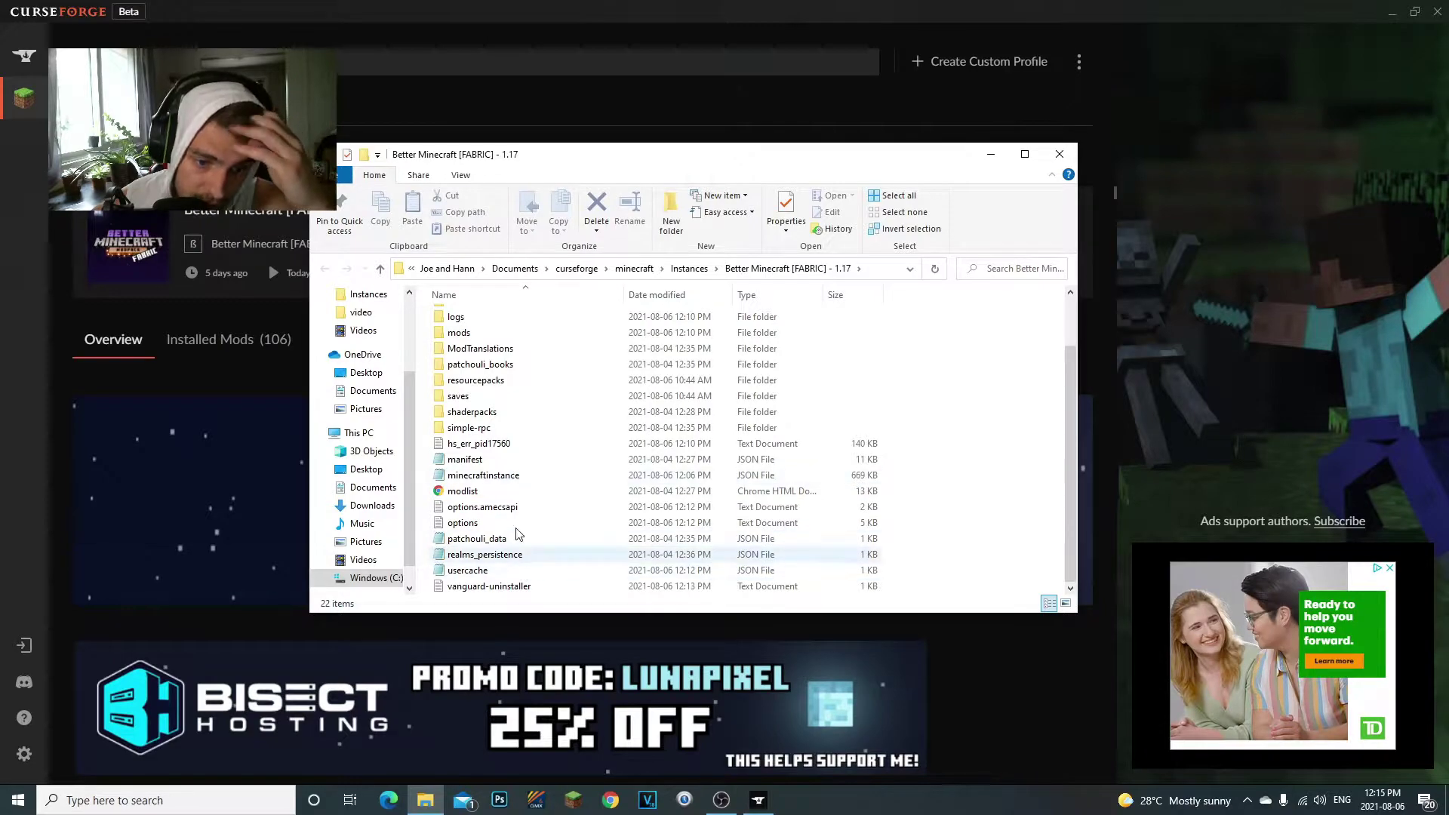
pyautogui.scroll(2, 520, 558)
pyautogui.moveTo(949, 537); pyautogui.dragTo(545, 240)
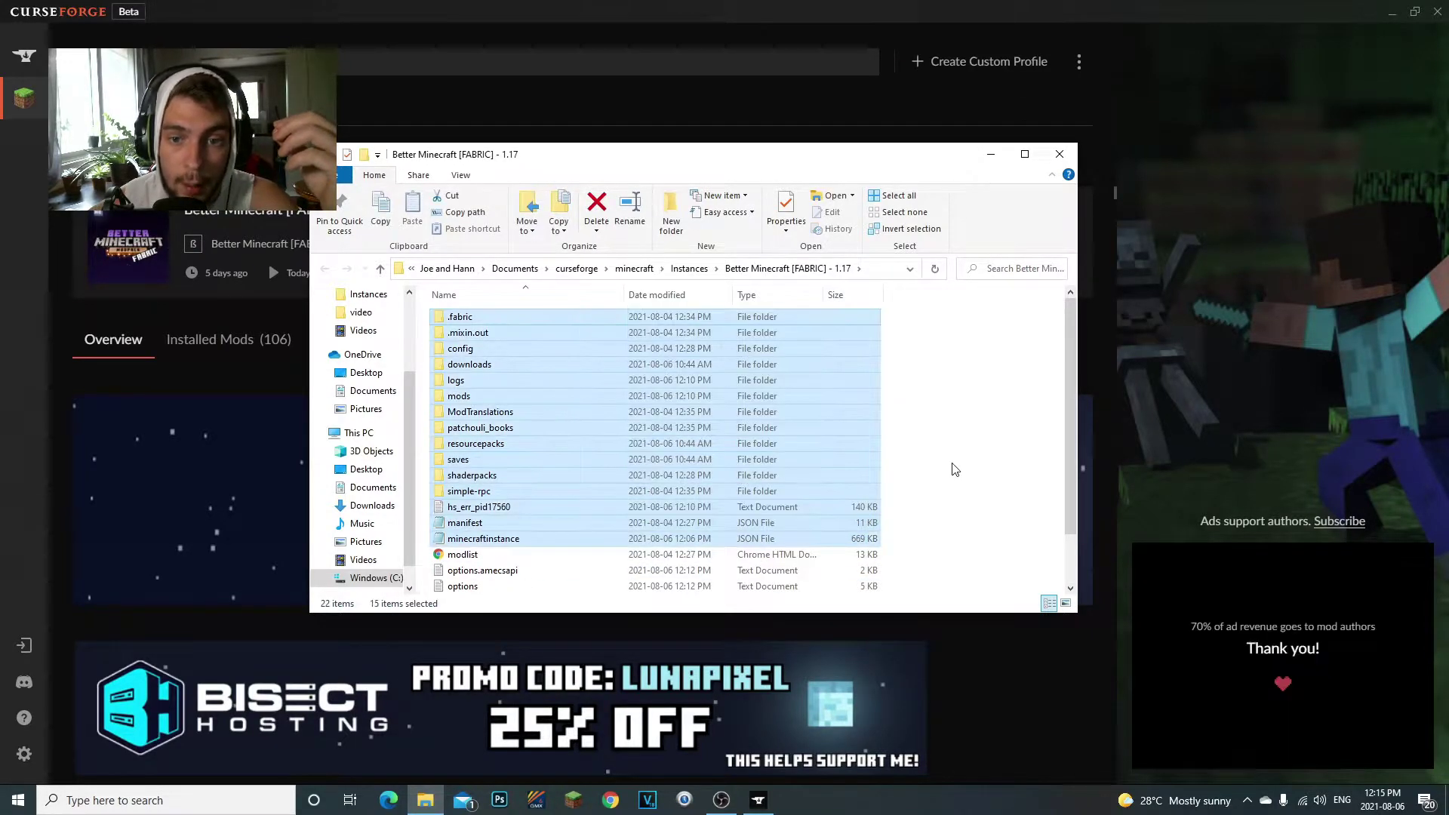
pyautogui.click(950, 469)
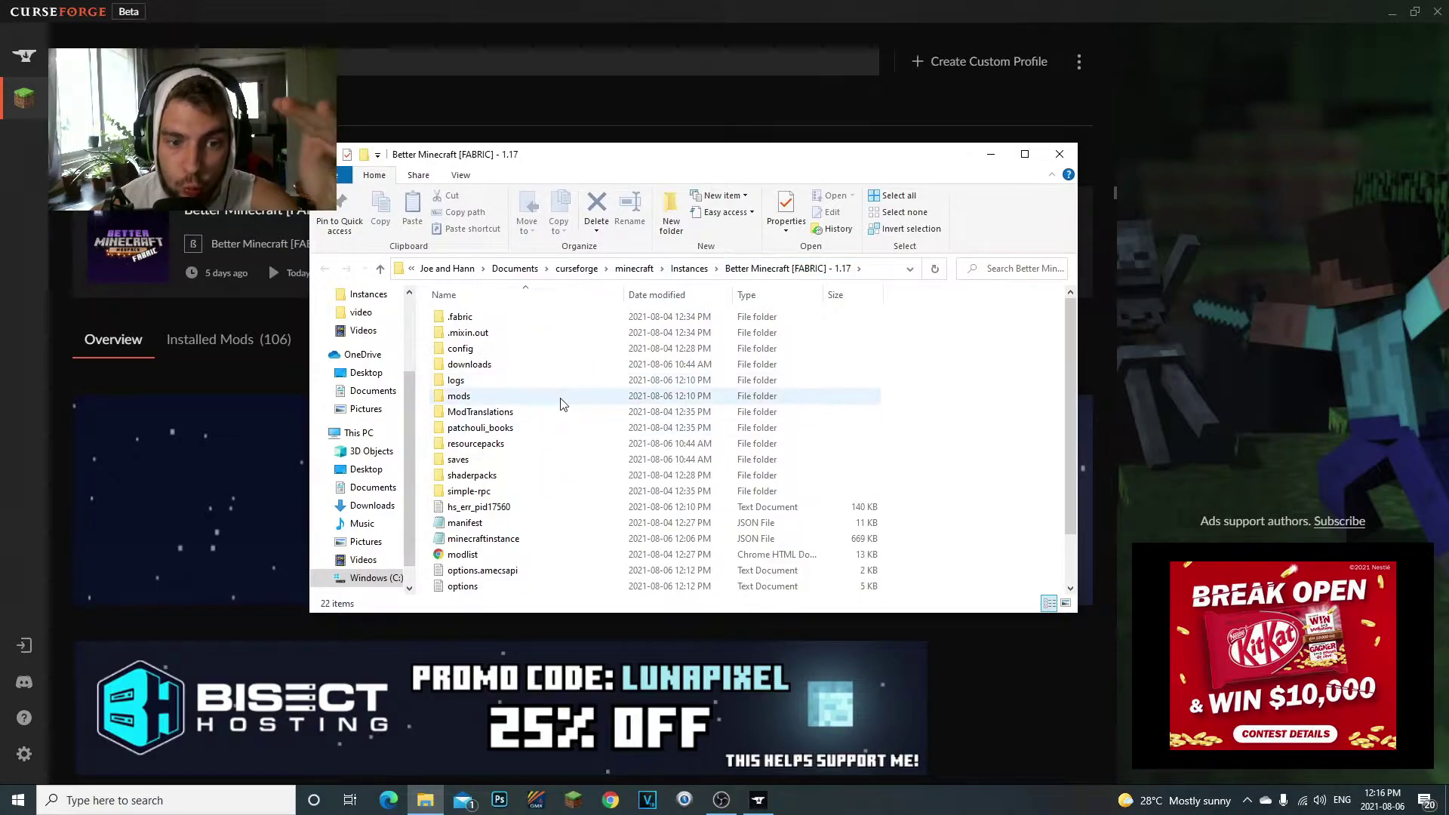
pyautogui.scroll(-2, 549, 415)
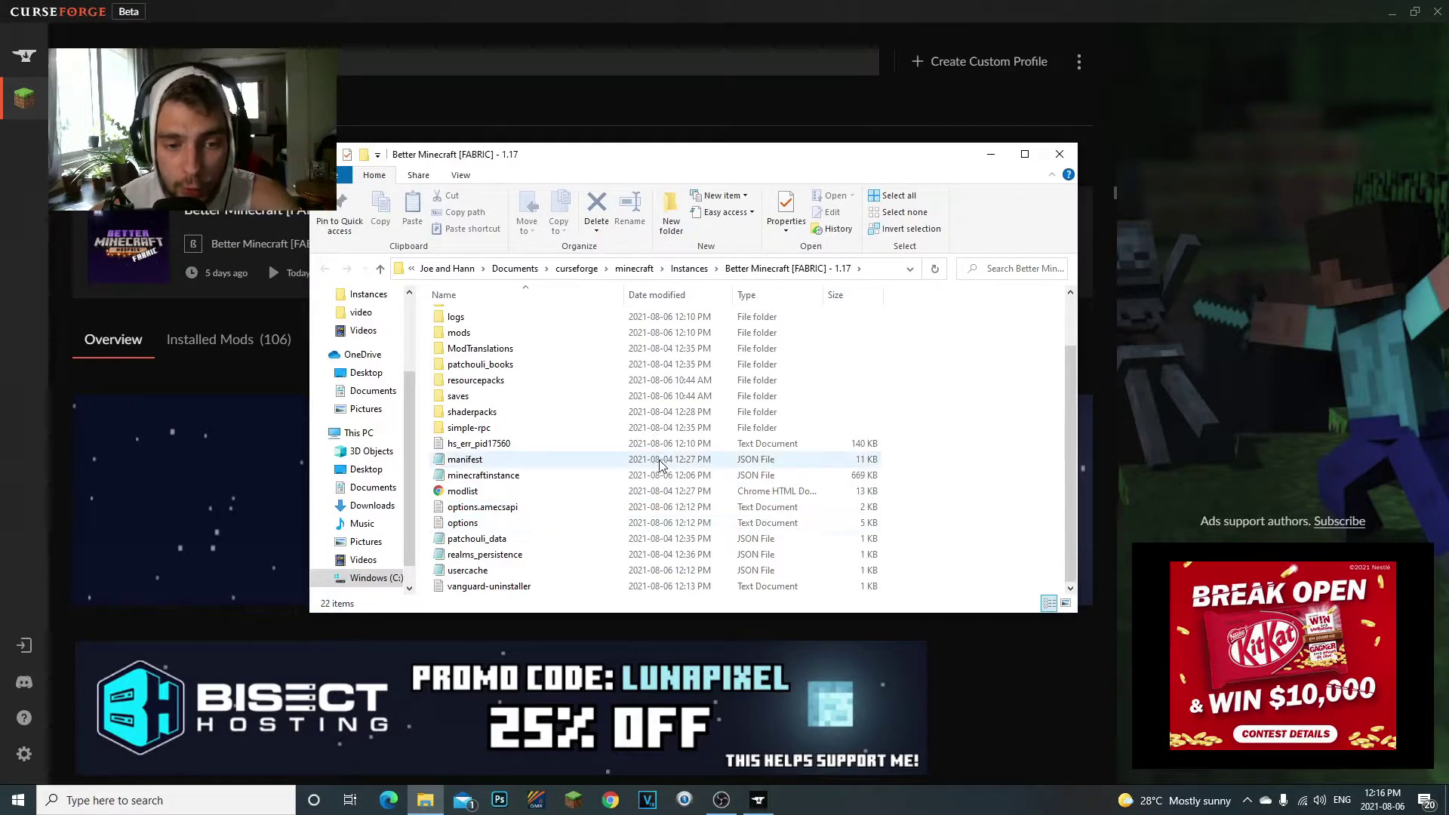
# Step: Open options.txt in a full-screen Notepad and search for 'gamma'
pyautogui.click(469, 528)
pyautogui.doubleClick(469, 528)
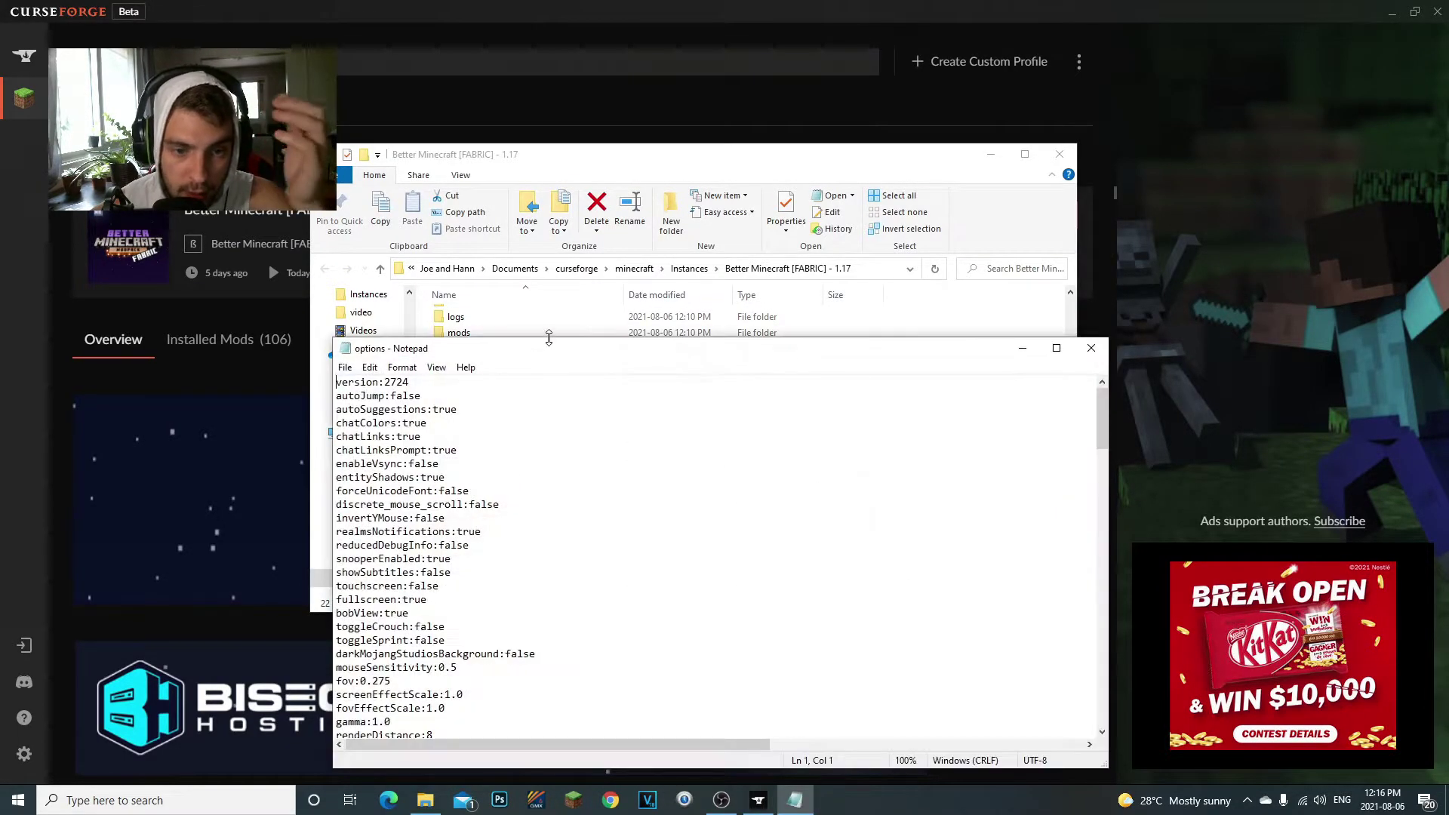
pyautogui.click(1051, 345)
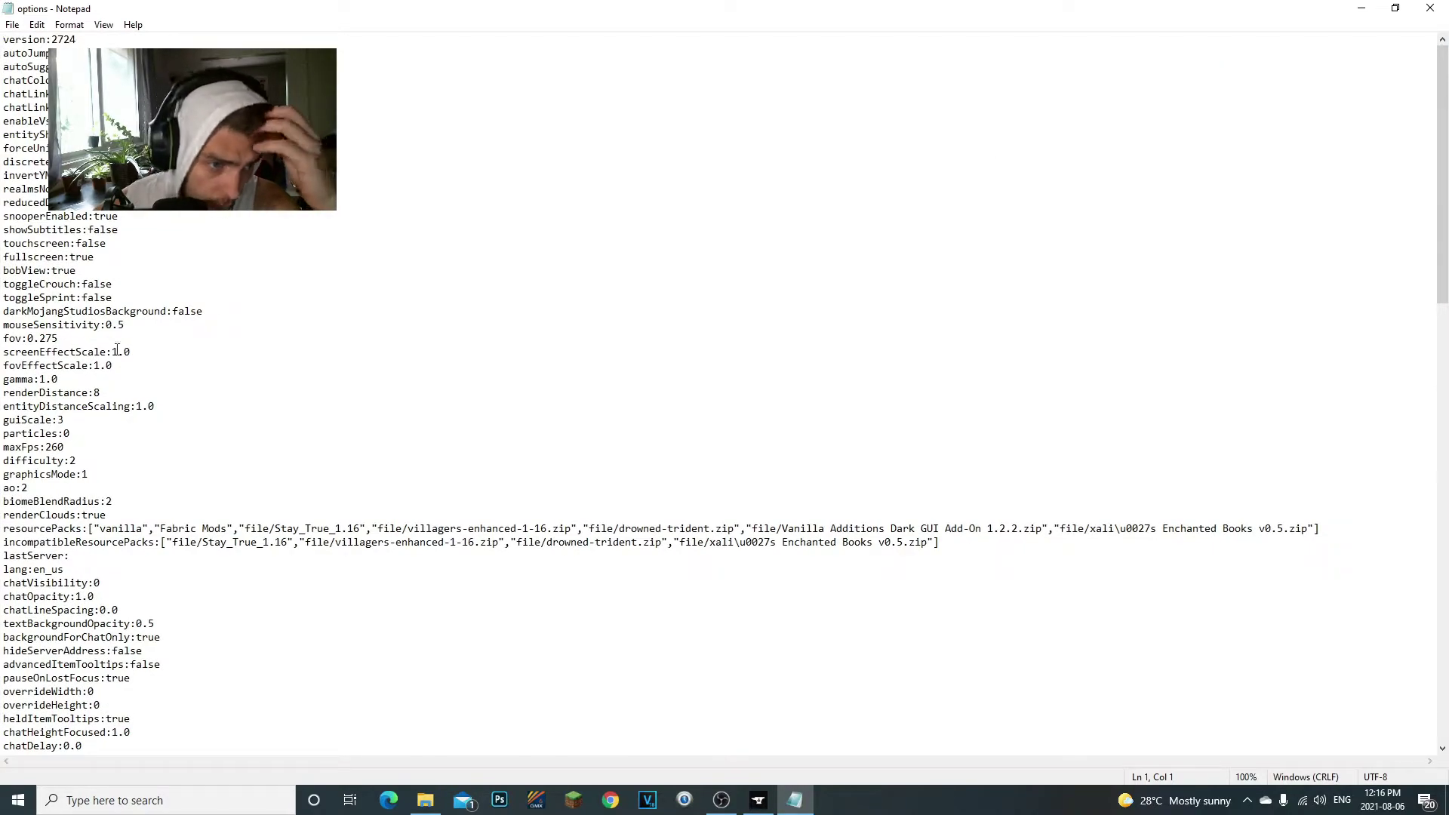
pyautogui.hotkey('ctrl', 'f')
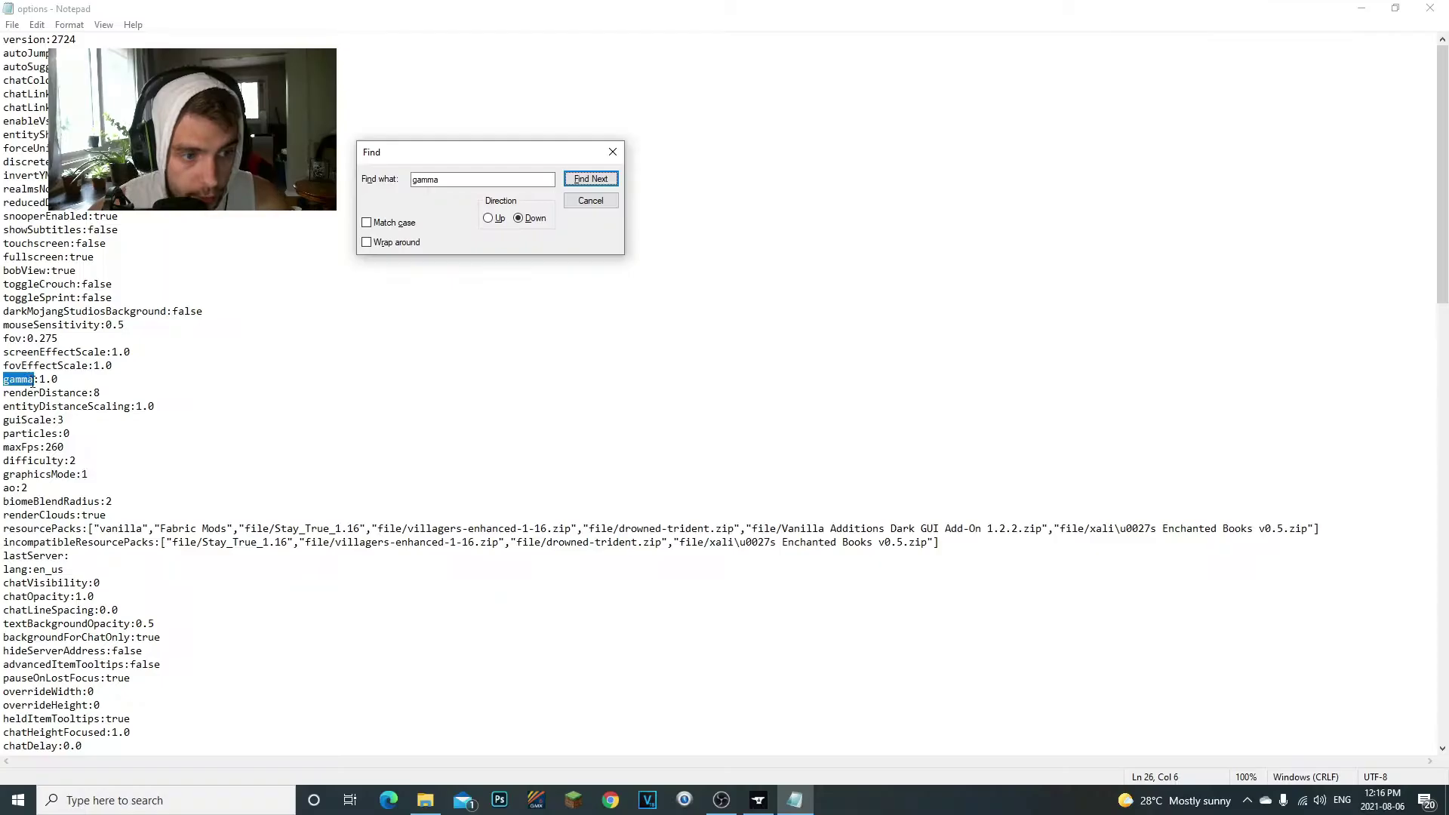
# Step: Select the gamma value 1.0 and delete it
pyautogui.click(613, 152)
pyautogui.keyDown('ctrl'); pyautogui.scroll(9, 75, 483); pyautogui.keyUp('ctrl')
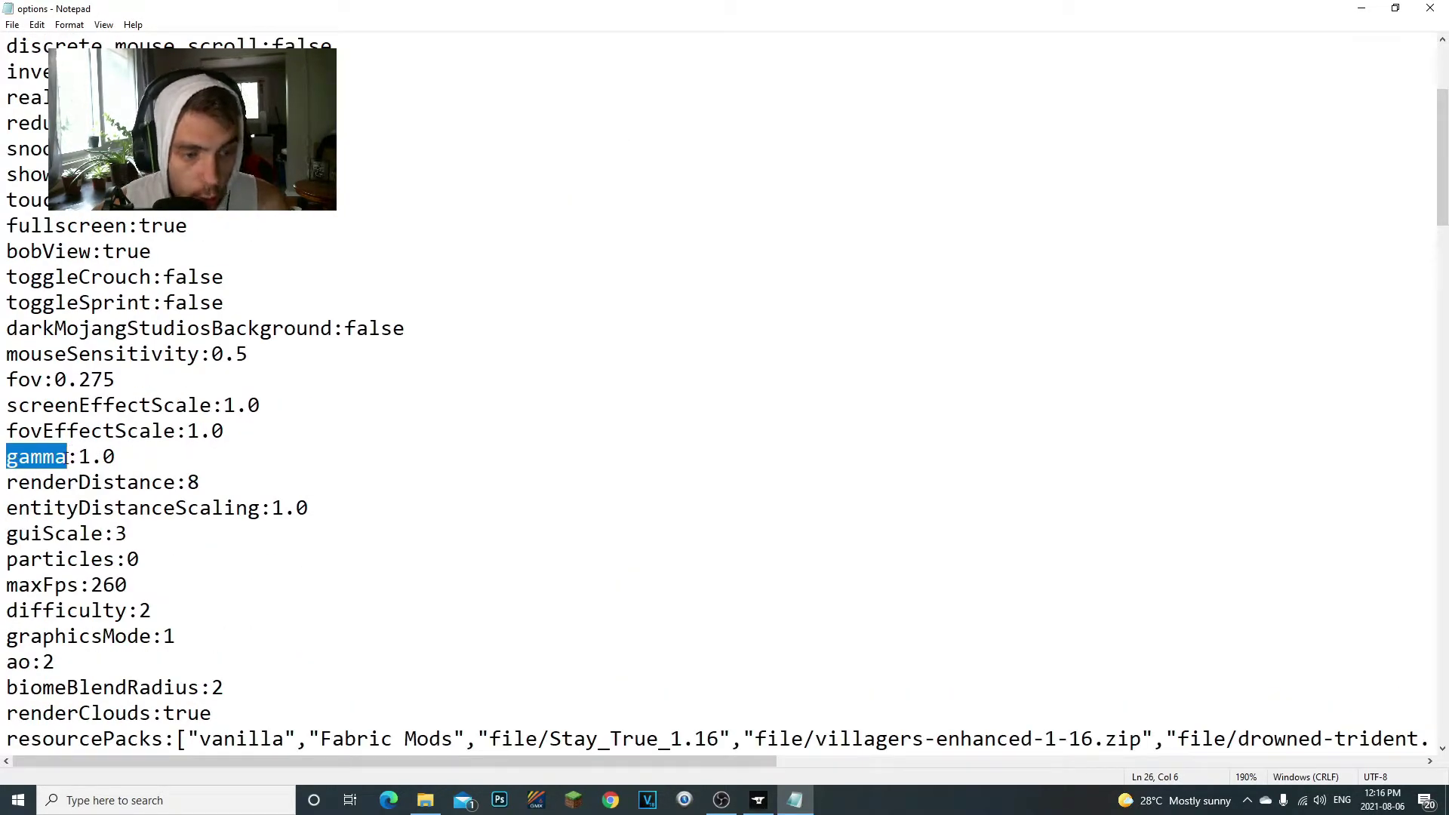
pyautogui.moveTo(115, 458); pyautogui.dragTo(84, 459)
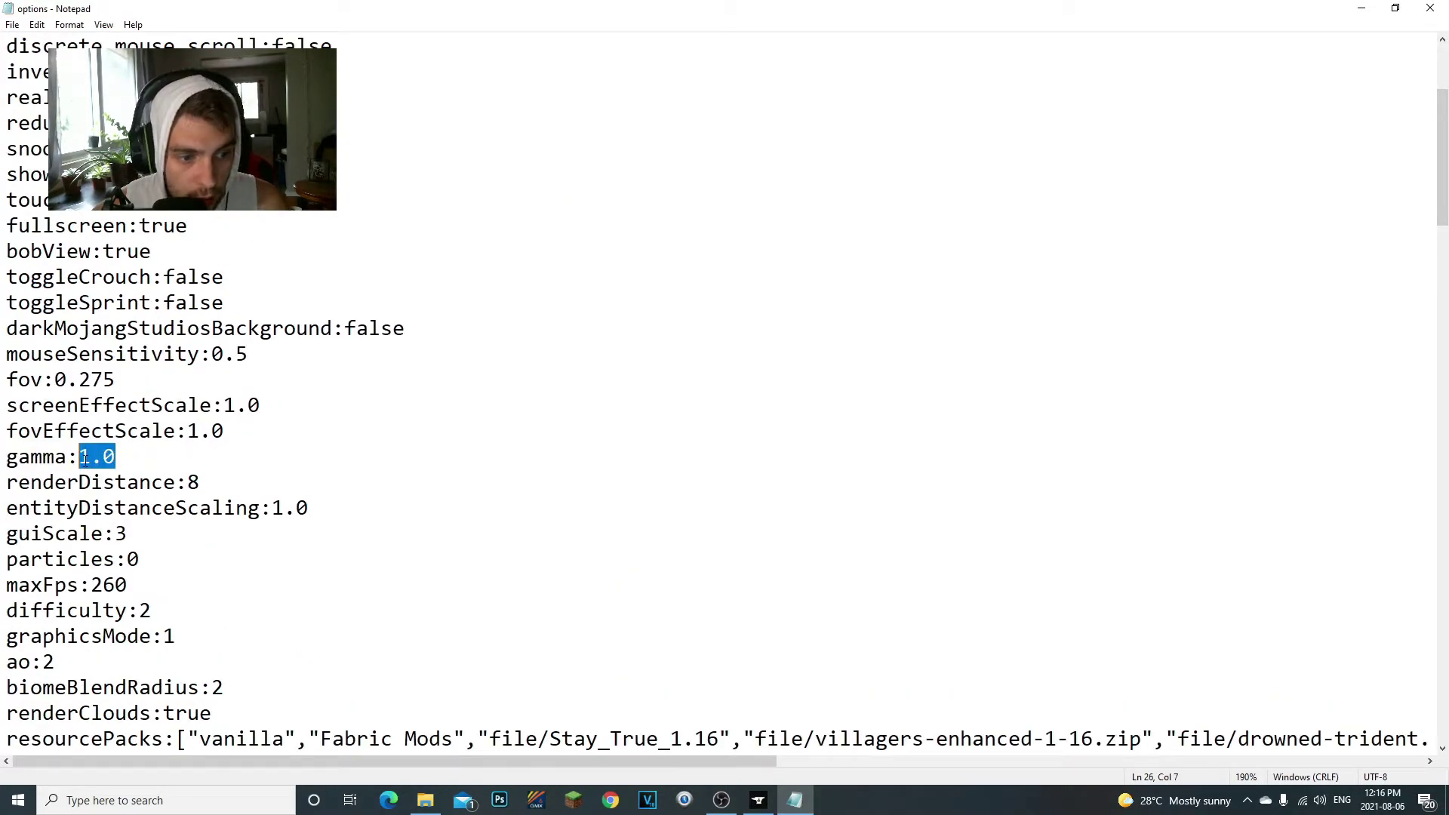
pyautogui.click(148, 462)
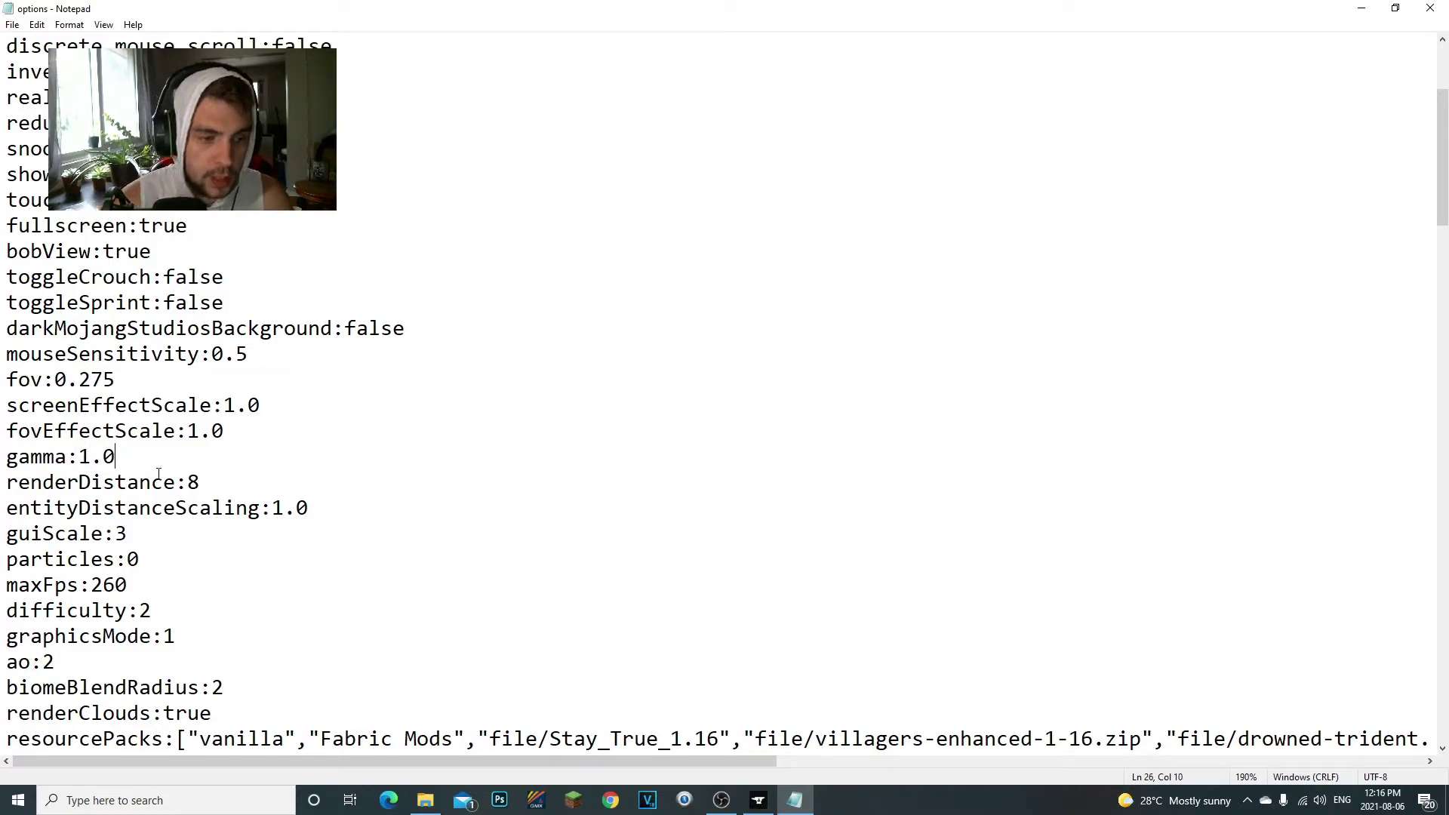
pyautogui.press('BackSpace')
pyautogui.press('BackSpace')
pyautogui.press('BackSpace')
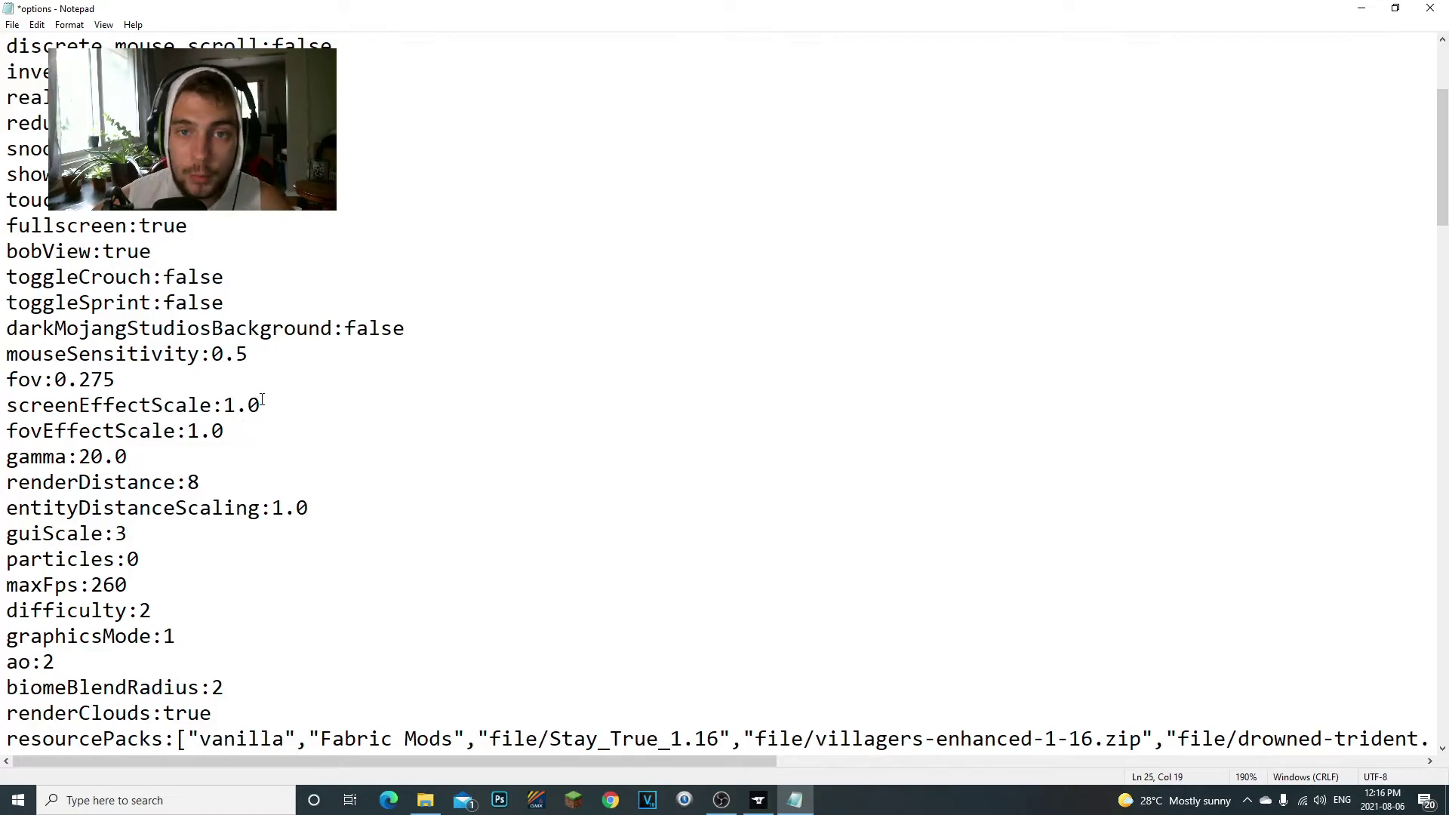
# Step: Check the new gamma value 20.0 and bring up Notepad's File menu
pyautogui.moveTo(115, 456); pyautogui.dragTo(91, 458)
pyautogui.click(91, 460)
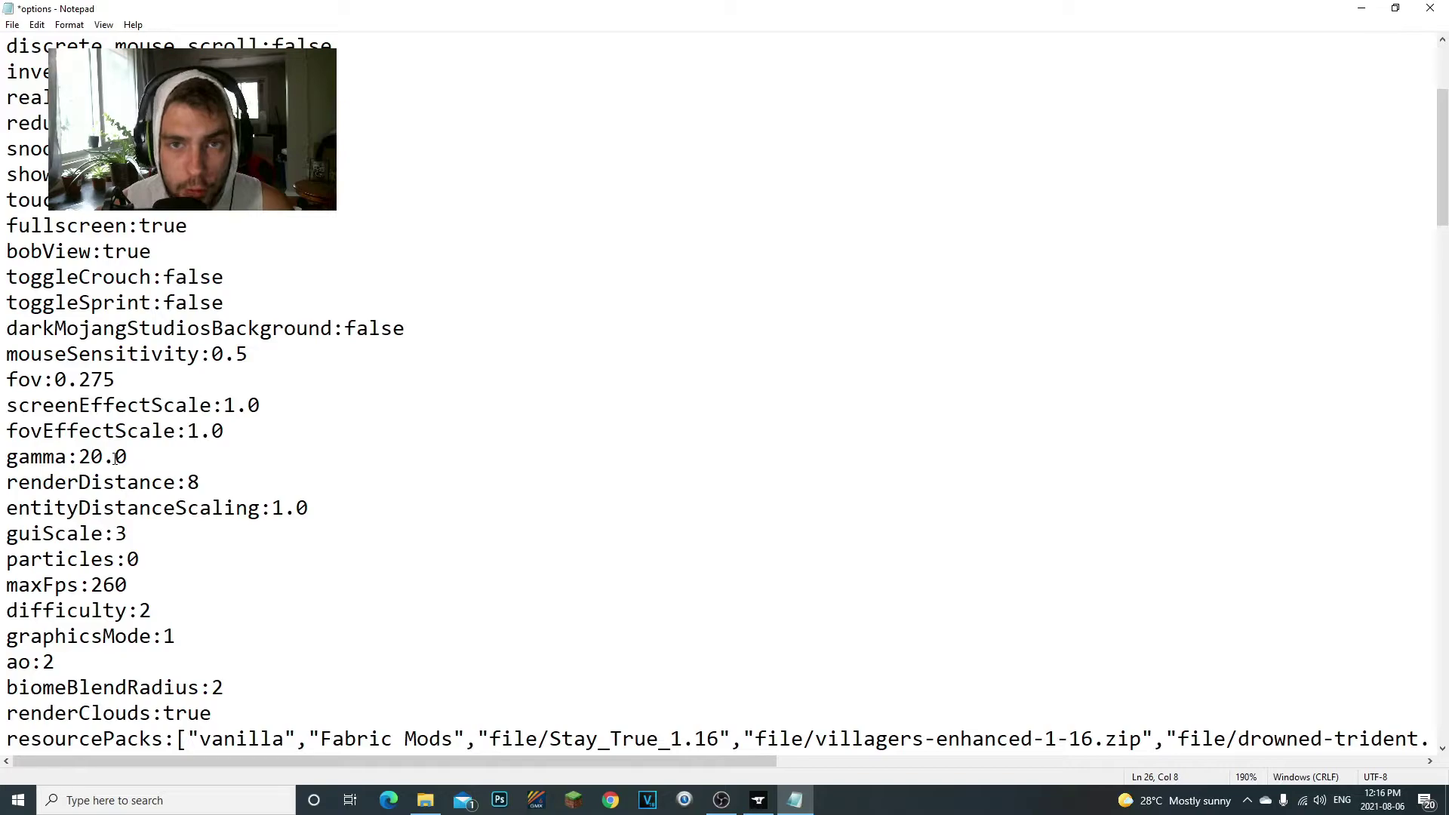
pyautogui.moveTo(118, 463); pyautogui.dragTo(91, 460)
pyautogui.click(92, 467)
pyautogui.click(14, 23)
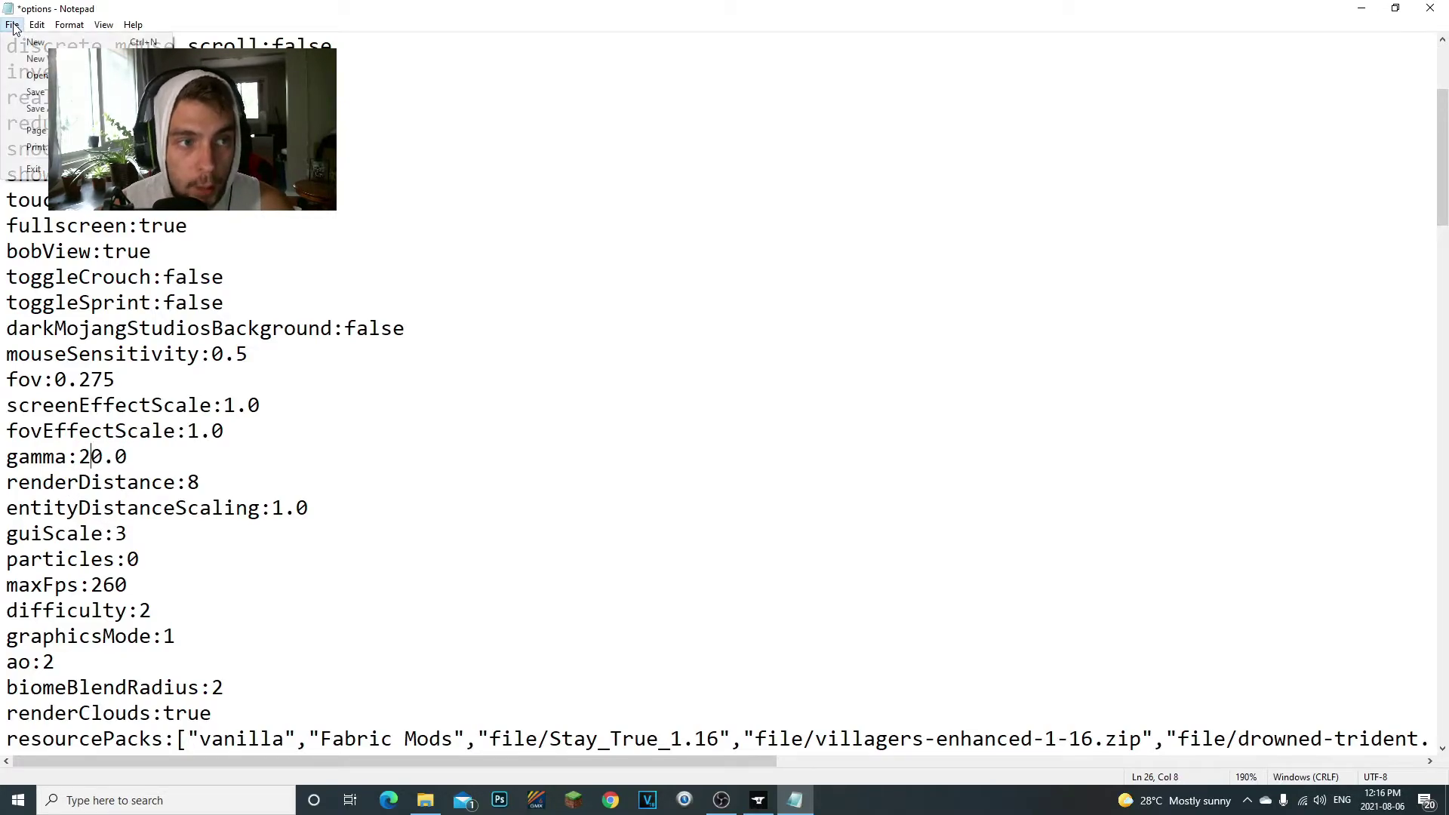
pyautogui.click(14, 24)
pyautogui.click(13, 23)
# Step: Save the options file, close Notepad, and reopen options.txt from the instance folder
pyautogui.click(41, 92)
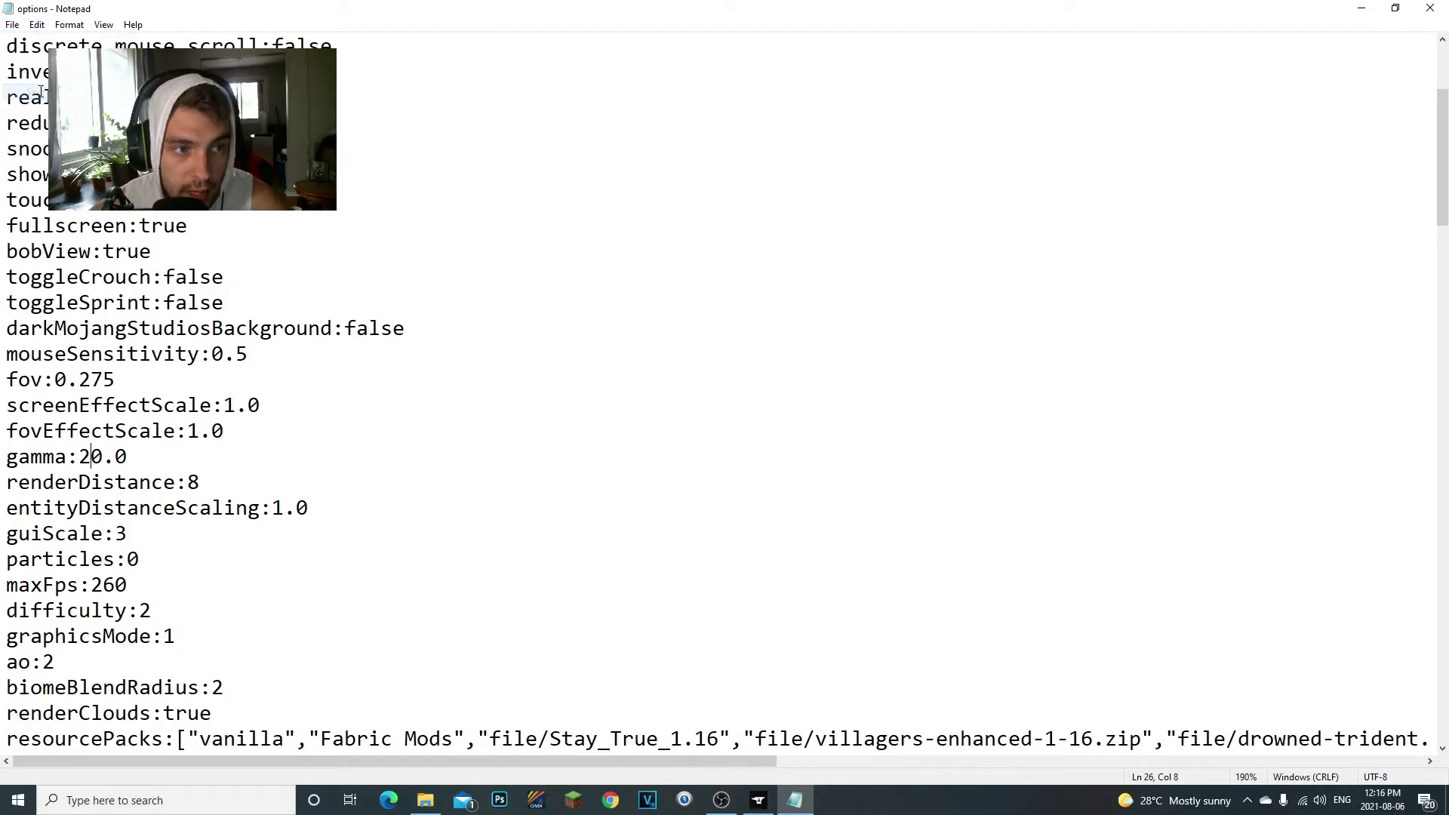
pyautogui.click(1430, 8)
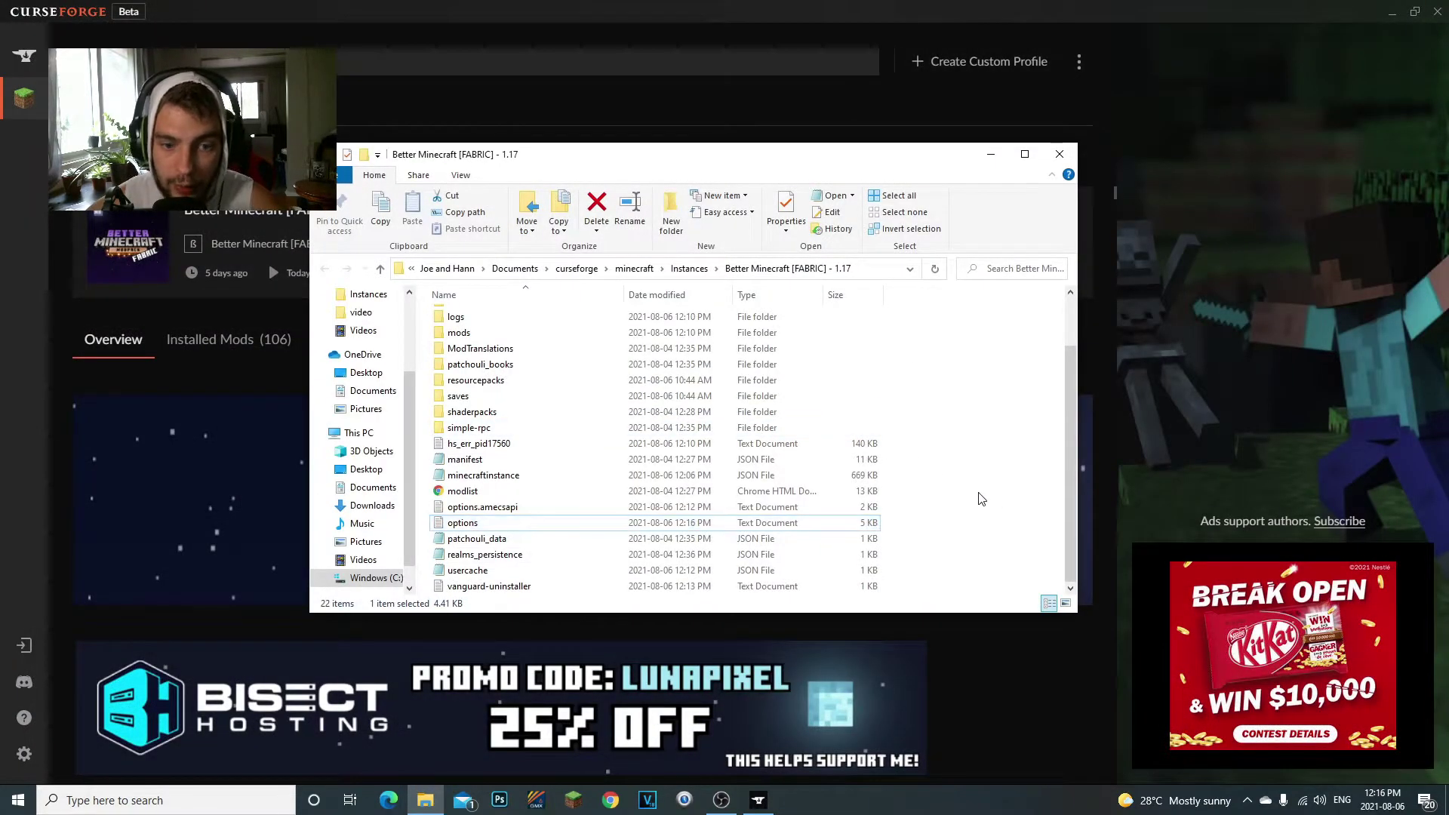
pyautogui.doubleClick(504, 520)
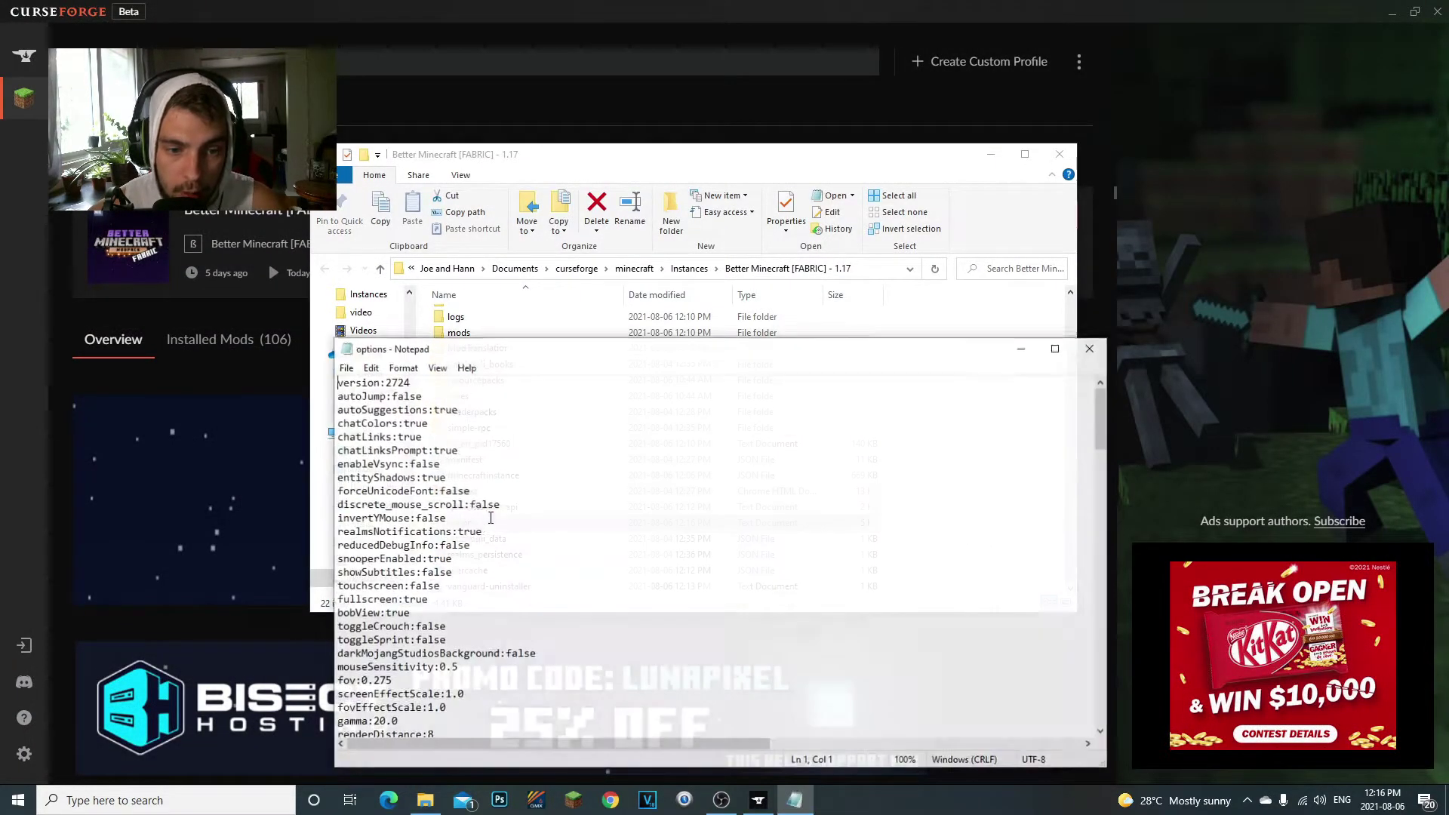
# Step: Maximize Notepad and confirm the gamma line reads 20.0
pyautogui.click(1056, 348)
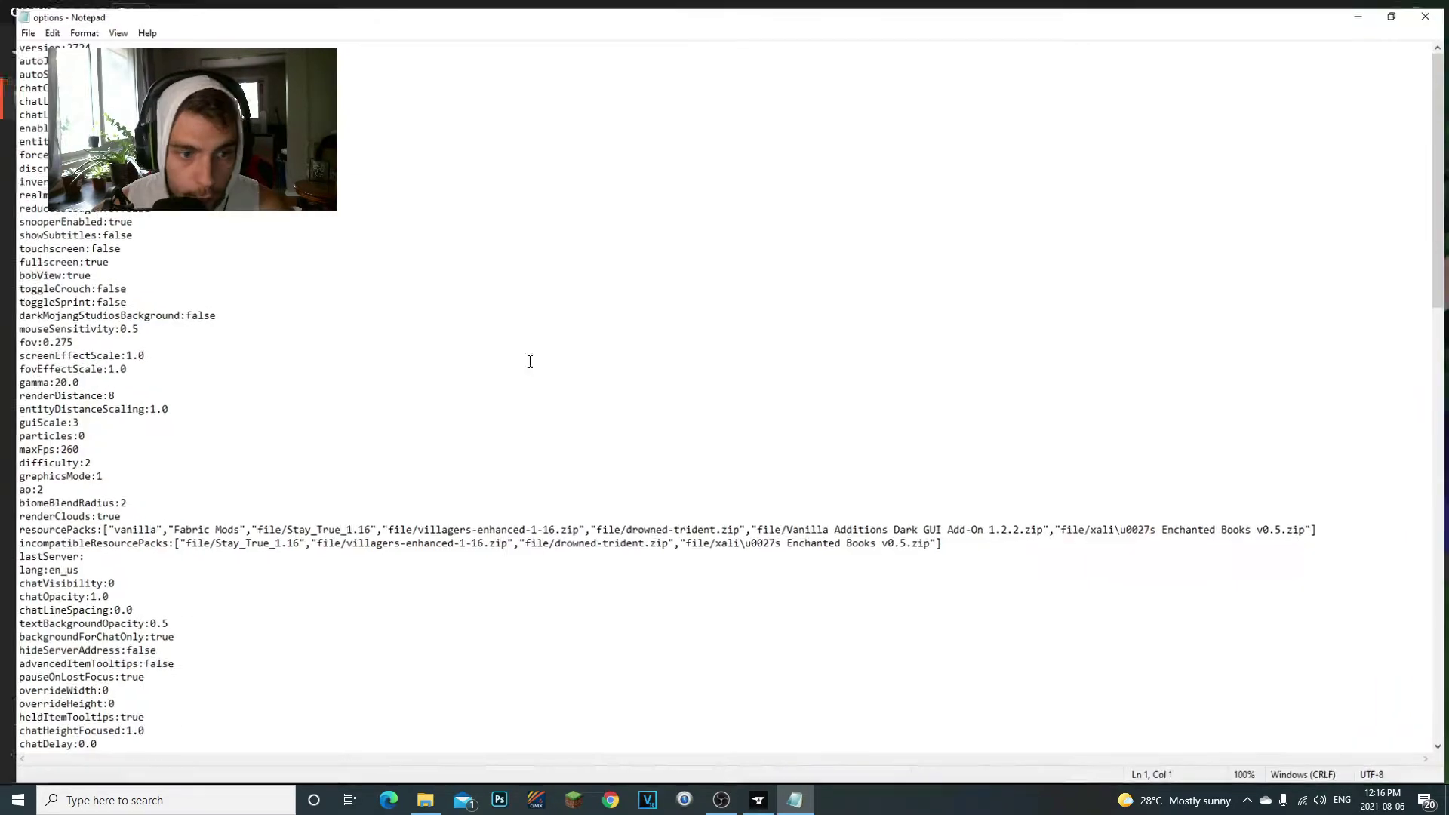
pyautogui.keyDown('ctrl'); pyautogui.scroll(11, 55, 390); pyautogui.keyUp('ctrl')
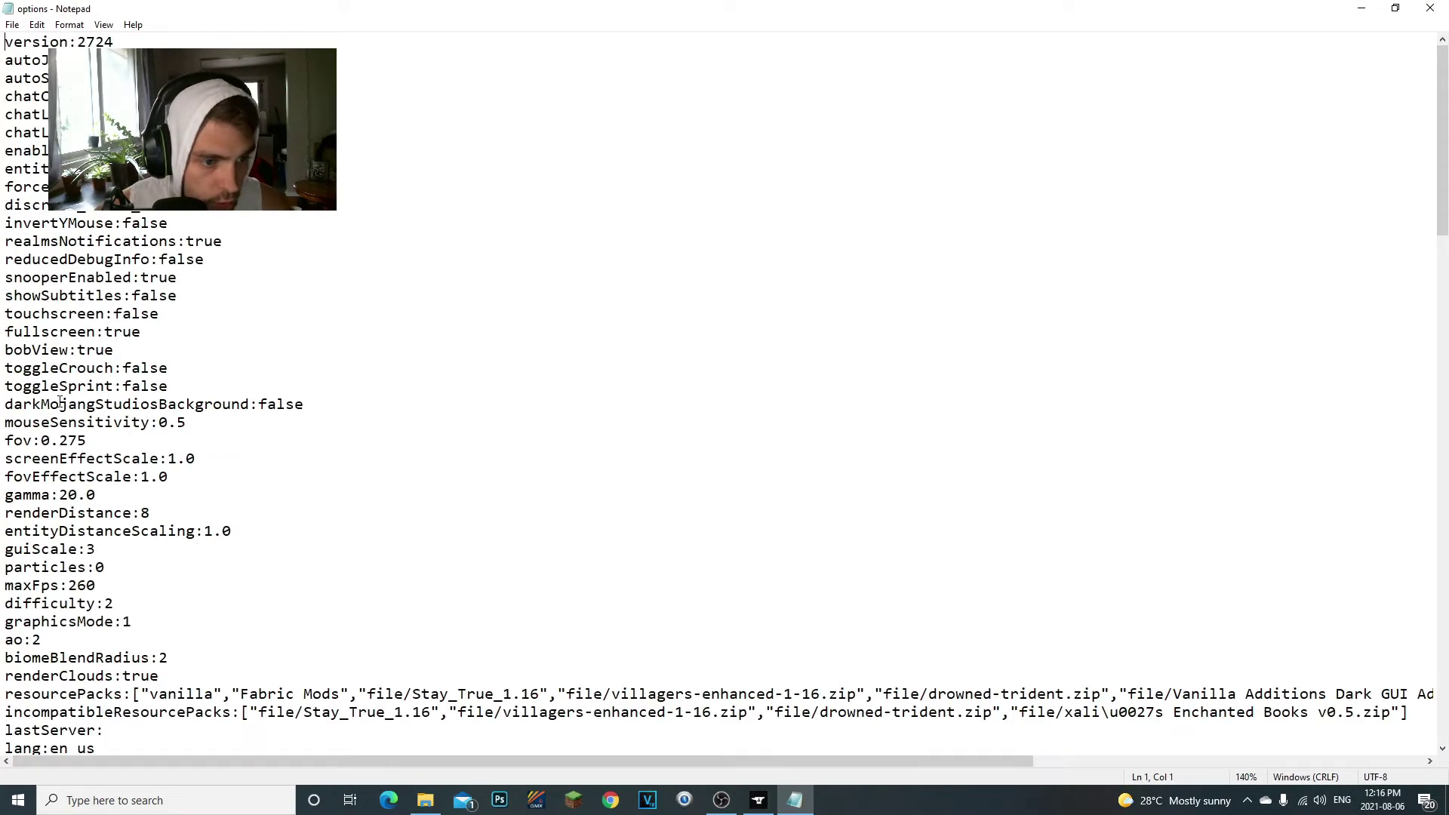
pyautogui.moveTo(131, 493); pyautogui.dragTo(47, 494)
pyautogui.click(75, 493)
pyautogui.click(171, 521)
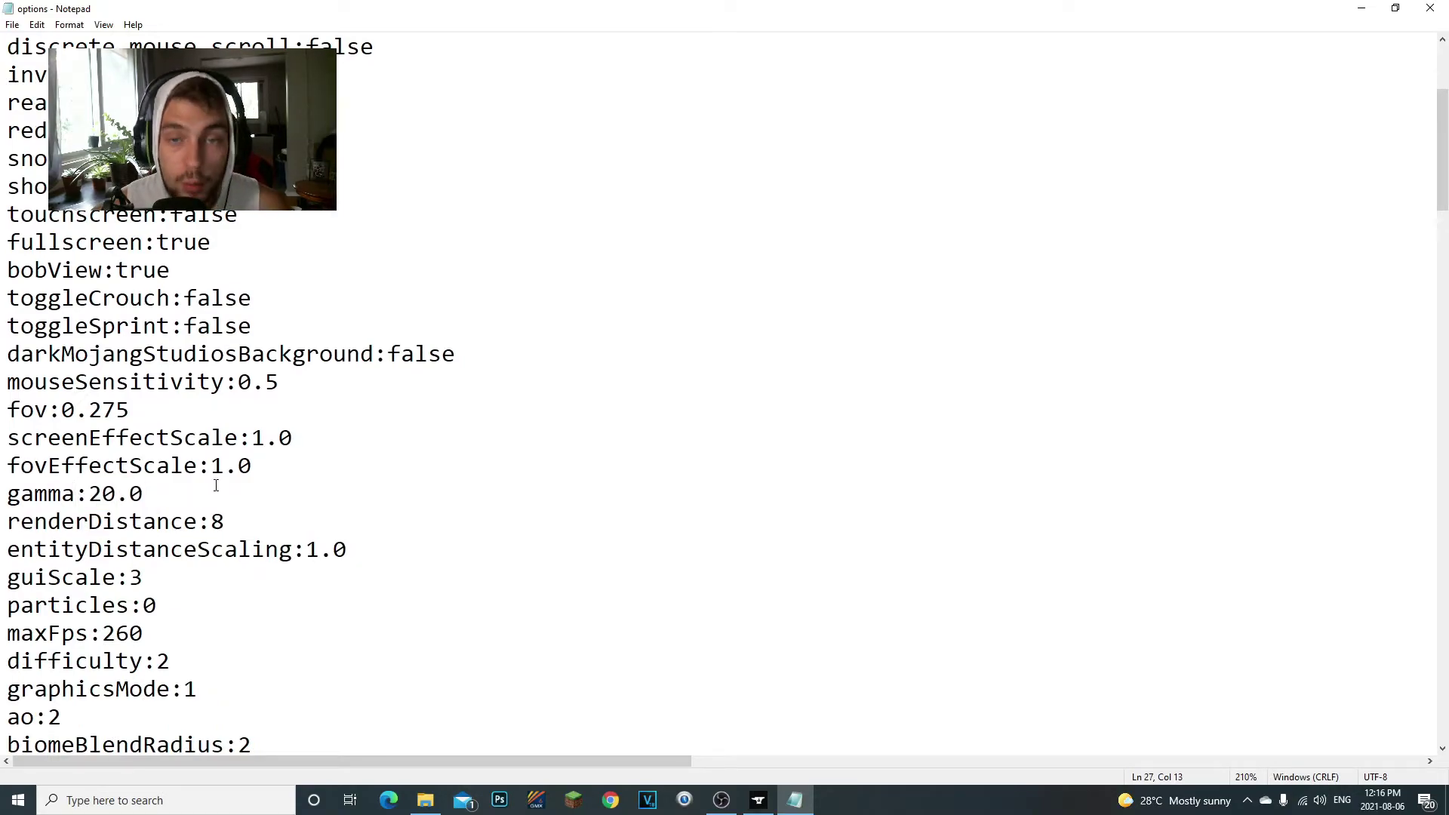